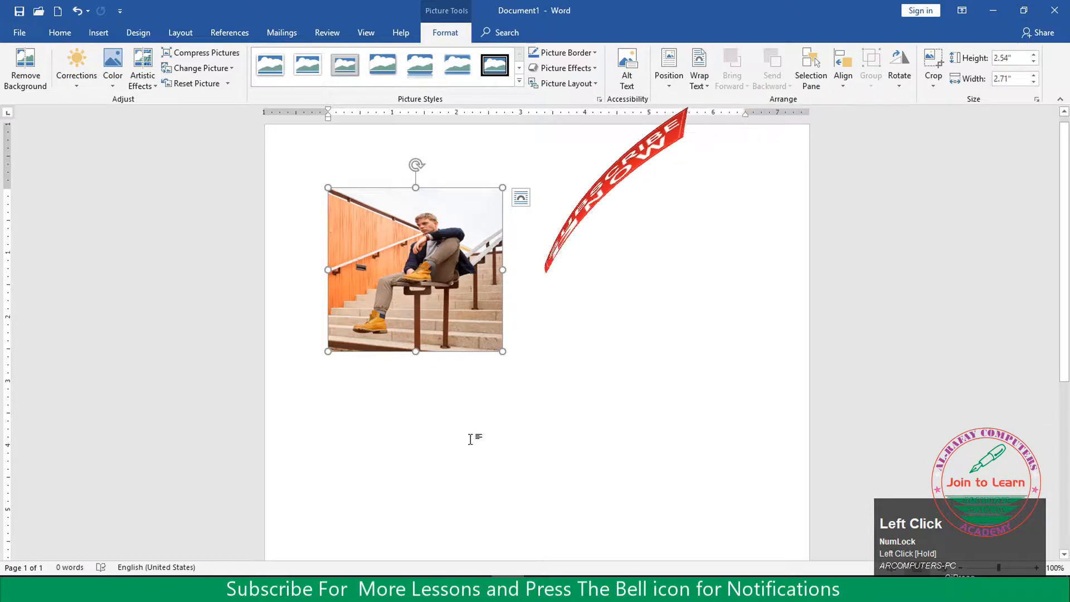
Undo the picture's last height change and resize it proportionally to about 3.99" high by 2.99" wide.
key("ctrl+z")
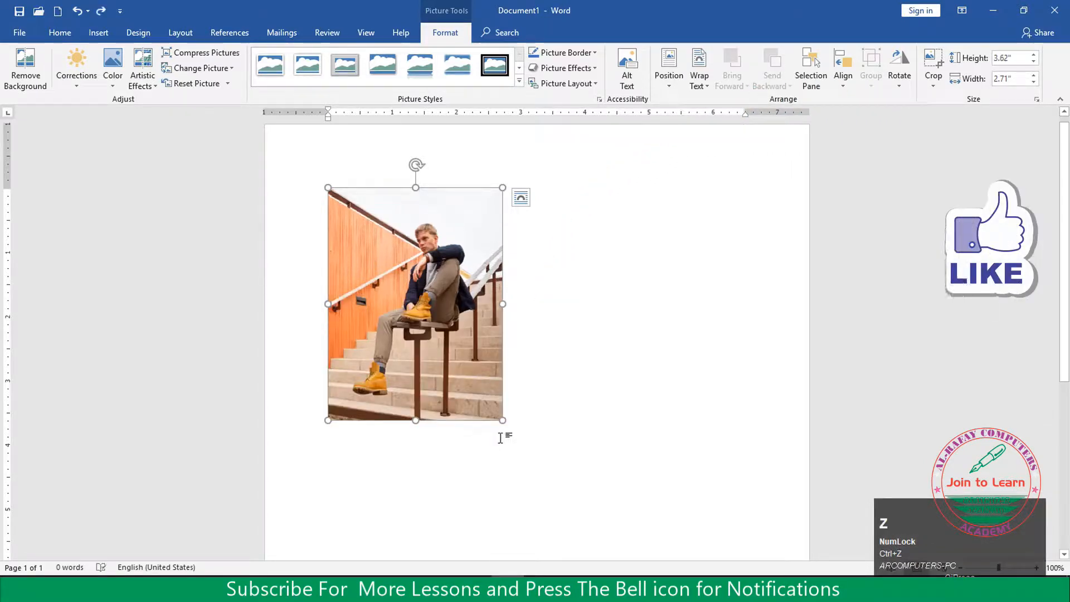
left_click_drag(503, 424, 446, 329)
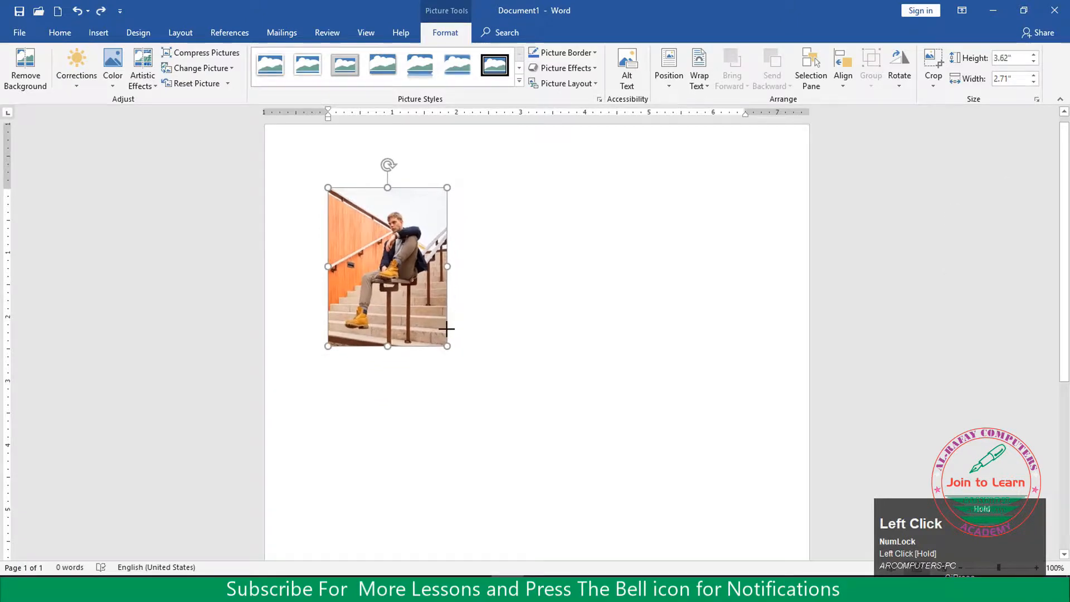
left_click_drag(446, 329, 519, 436)
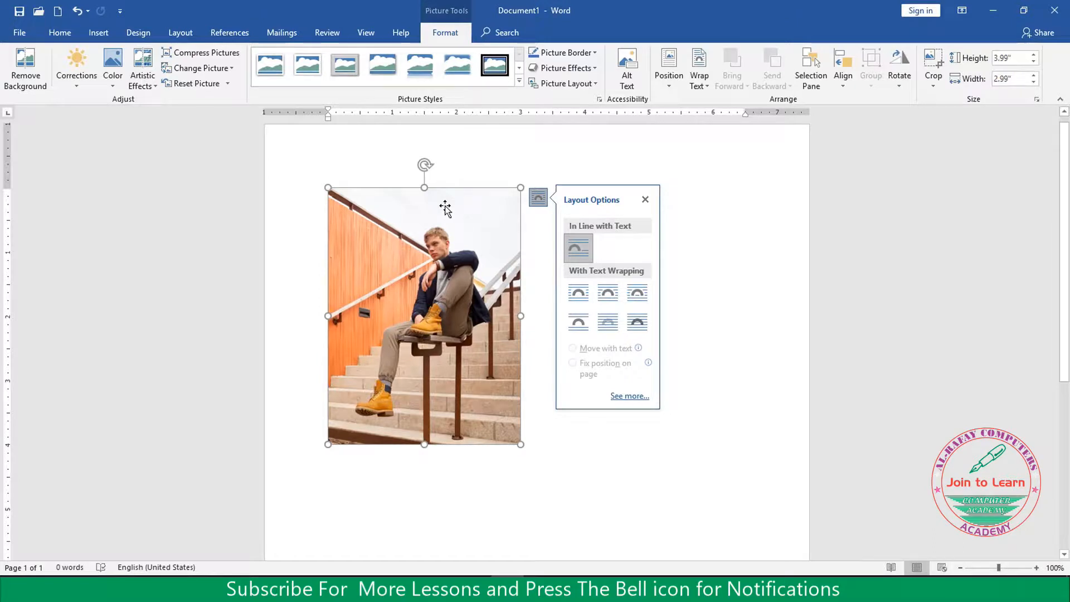
left_click(644, 199)
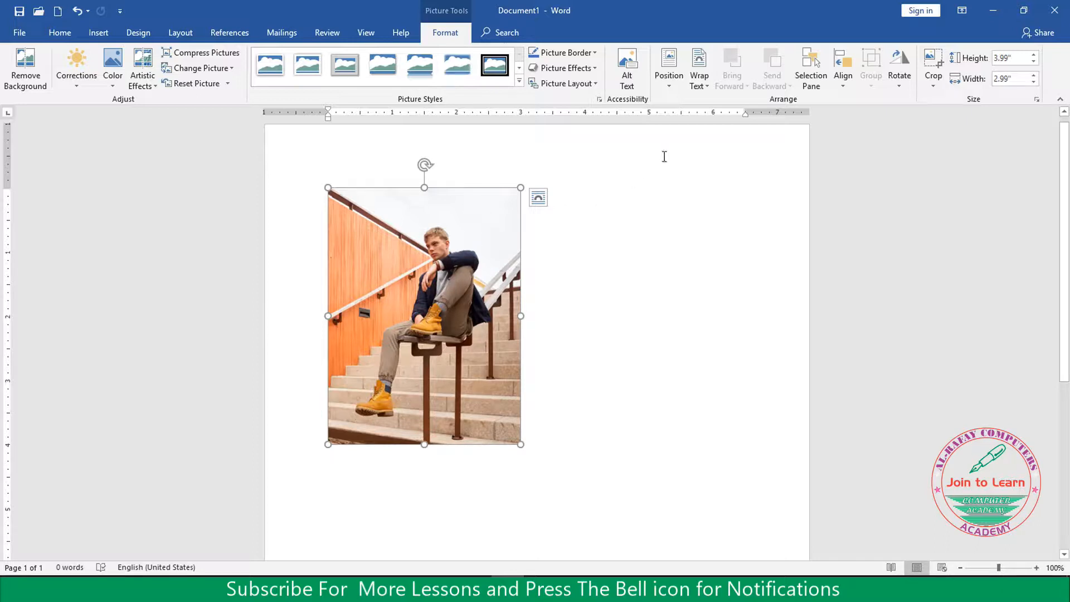
Set the picture's text wrapping to Tight and move it slightly down and right on the page.
left_click(708, 90)
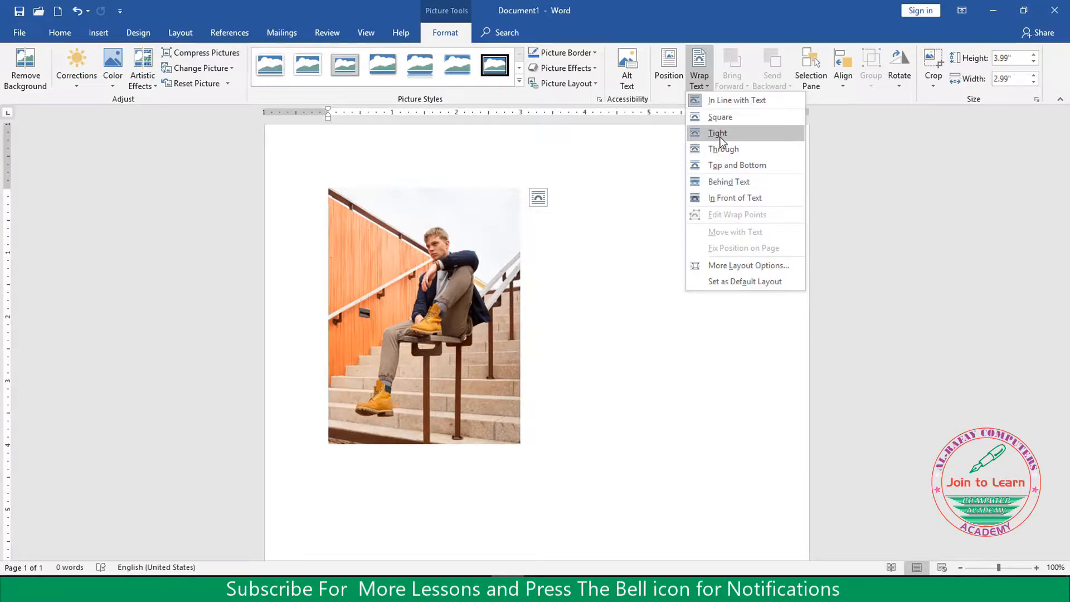
key("ctrl")
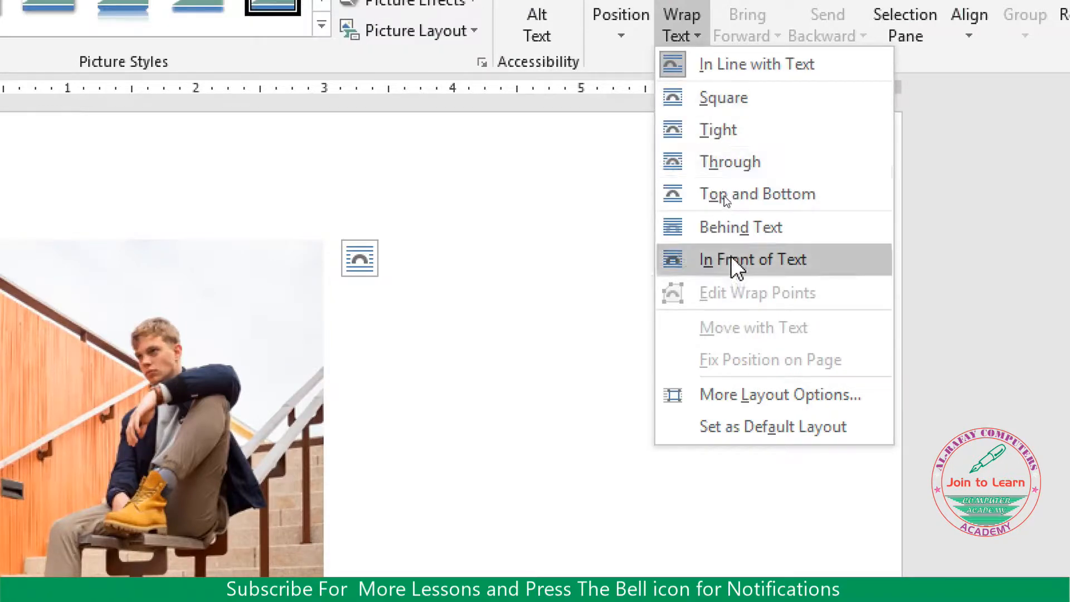
left_click(712, 133)
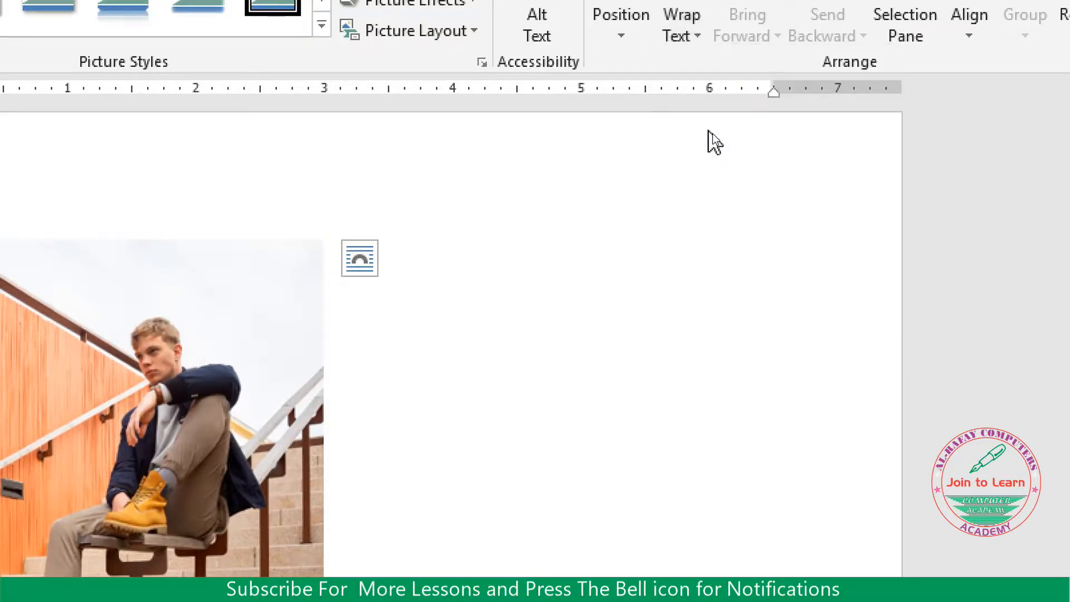
key("ctrl+4")
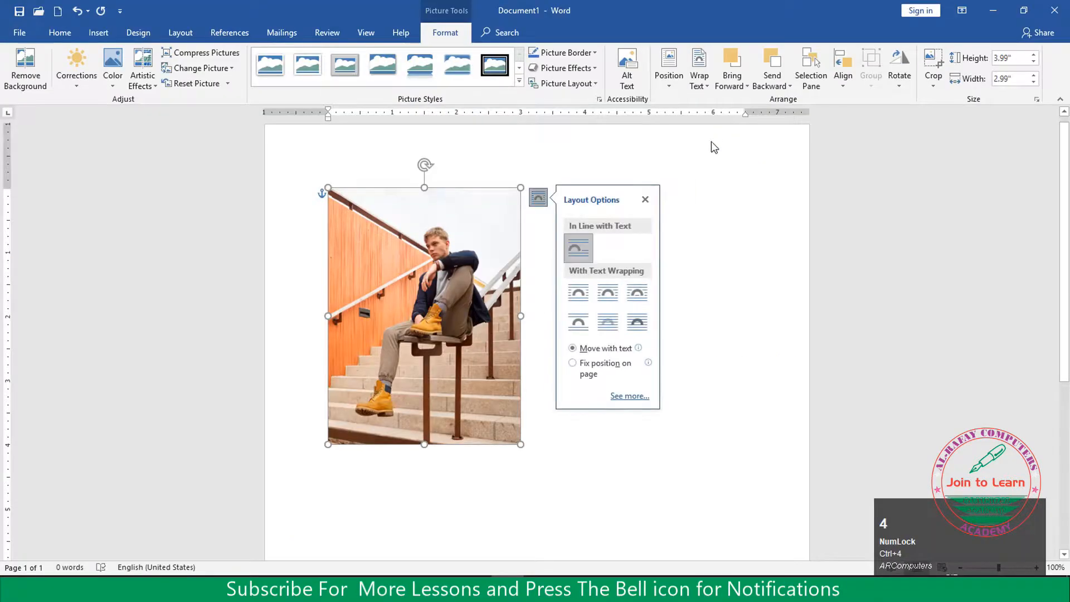
left_click(646, 201)
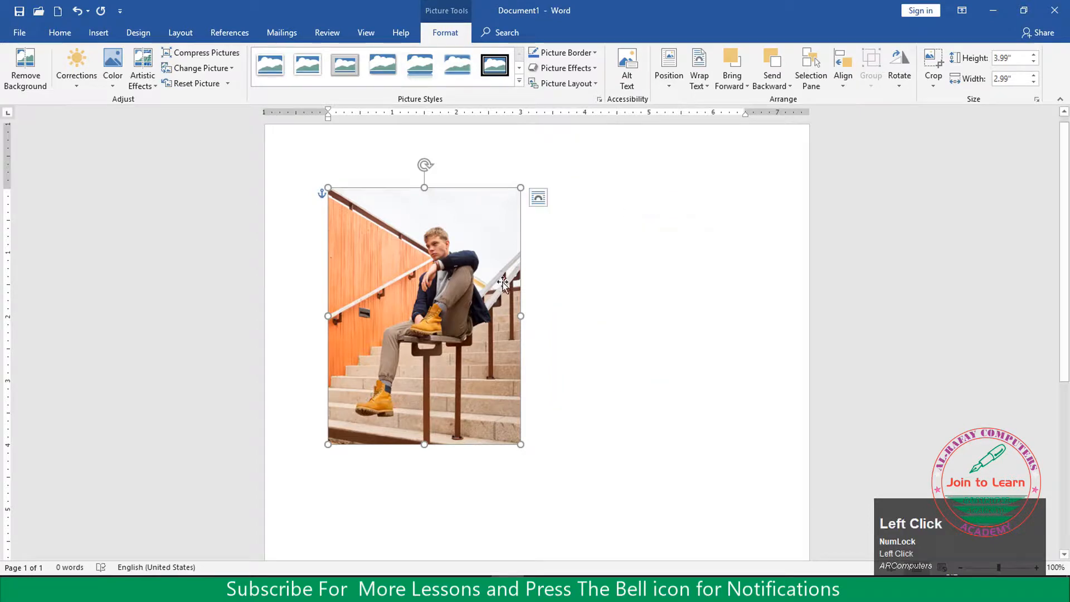
left_click_drag(416, 248, 416, 333)
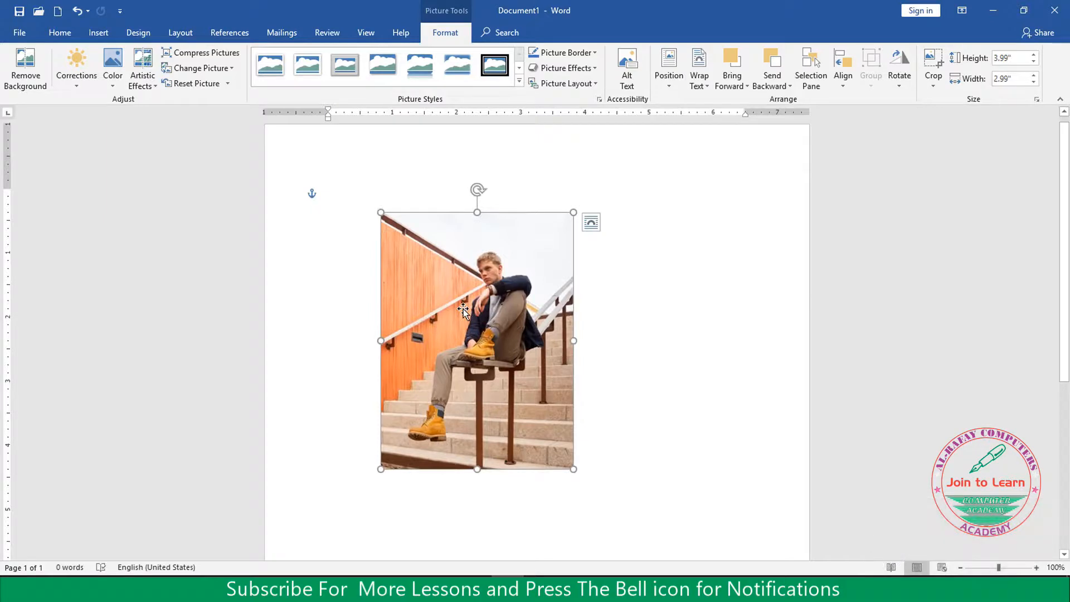
Position the picture in the middle center with square text wrapping, and move it to the page's upper left area.
left_click(669, 87)
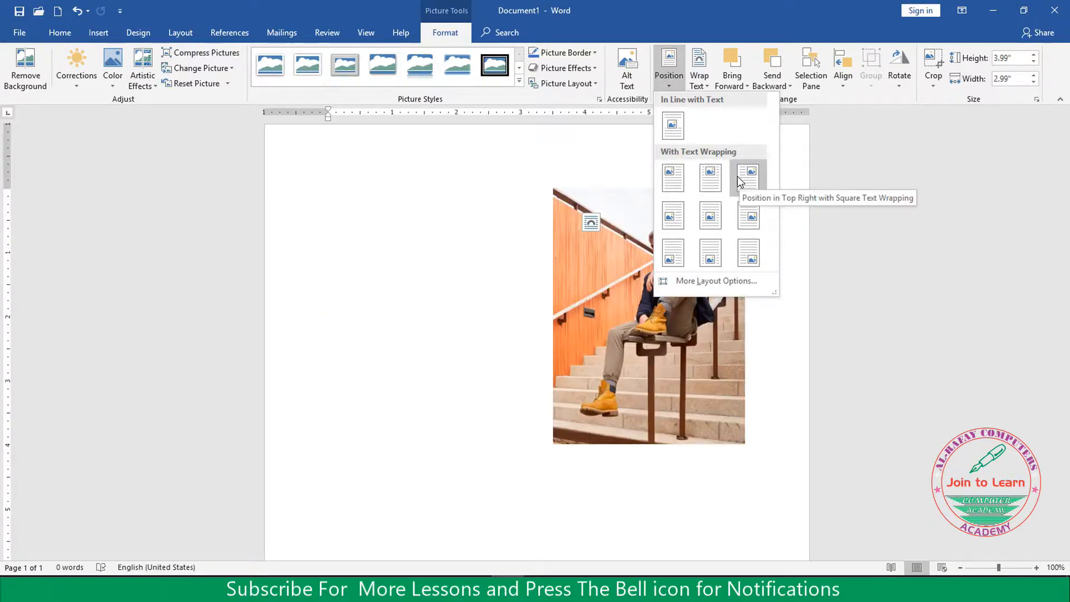
left_click(713, 217)
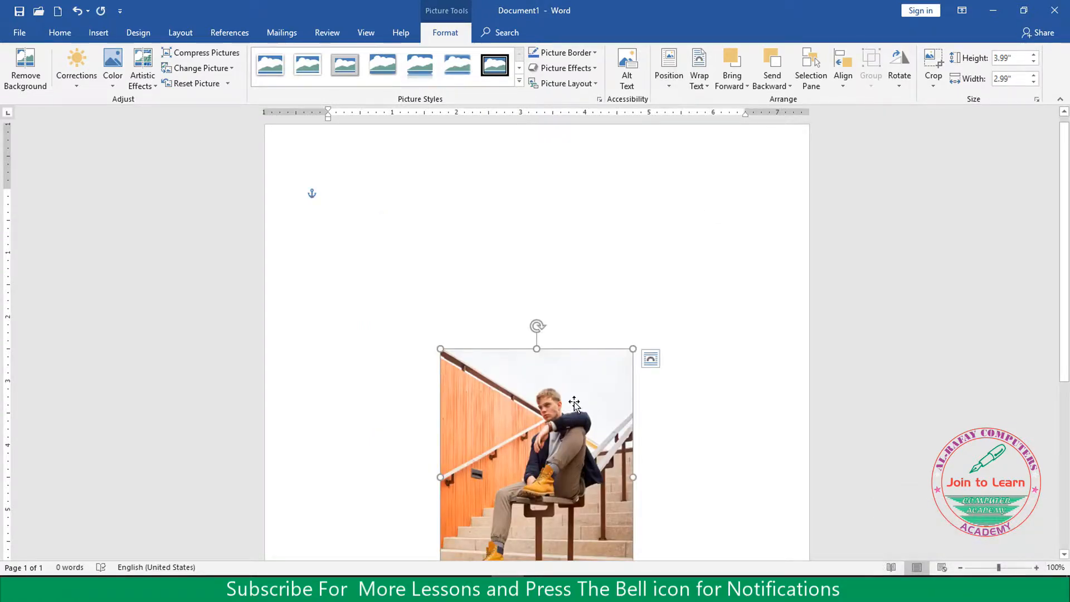
left_click_drag(605, 412, 533, 322)
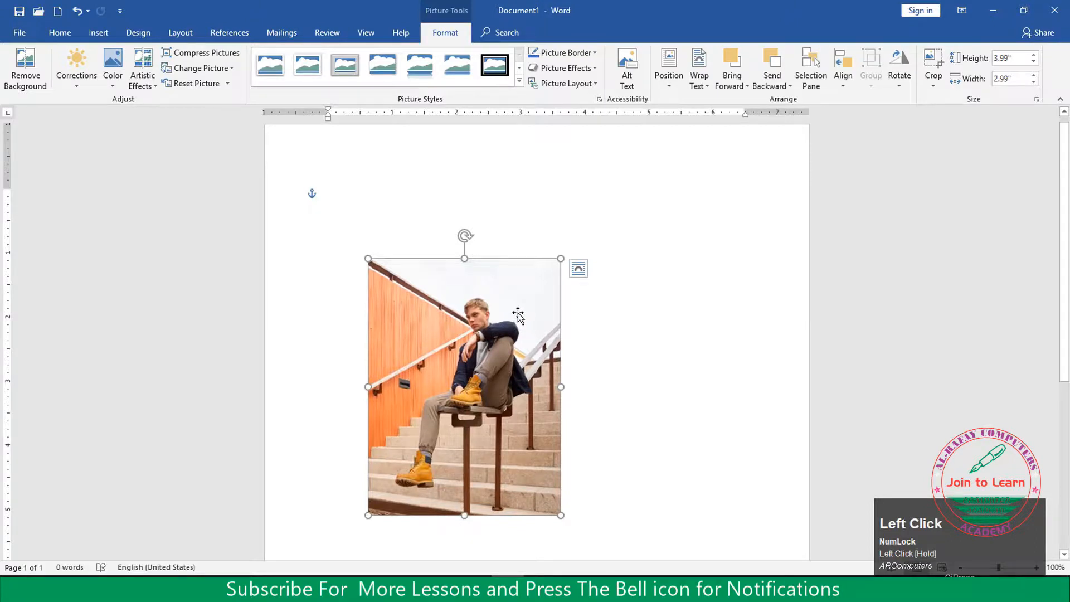
left_click_drag(518, 315, 493, 264)
Shrink the picture proportionally to about 2.67" high by 2" wide and deselect it.
left_click_drag(530, 445, 474, 351)
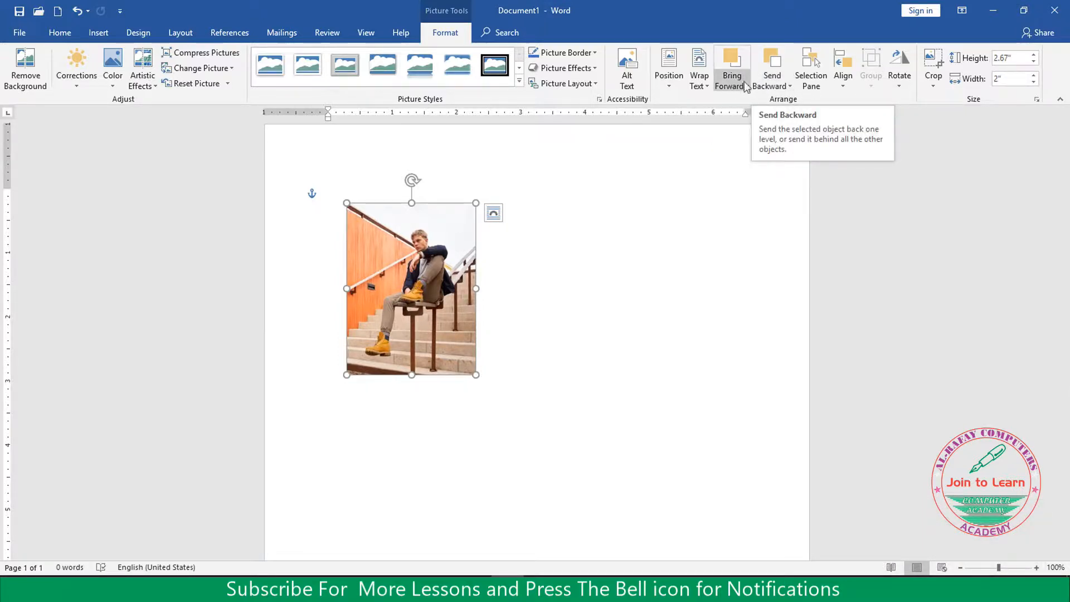
left_click(447, 275)
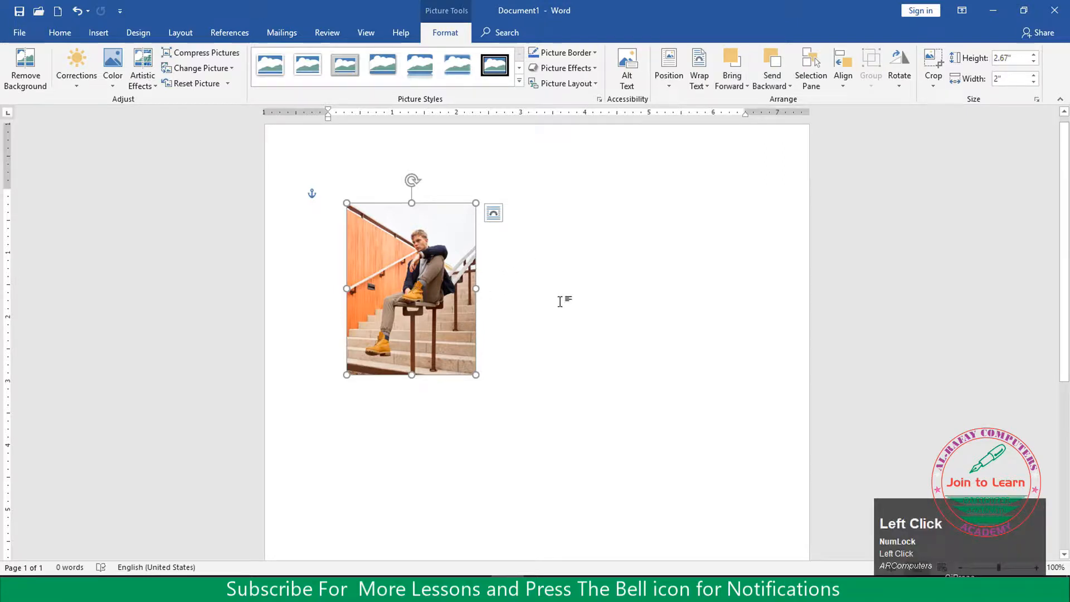
left_click(540, 271)
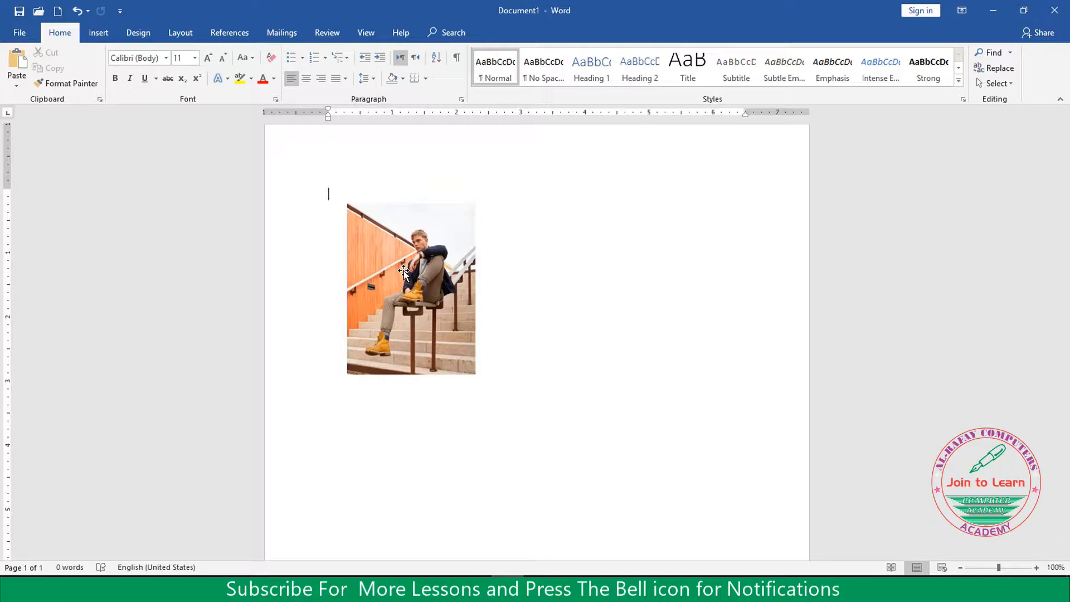
Insert the picture of the woman holding a red book from the Documents folder, browsing the files as thumbnails.
left_click(98, 33)
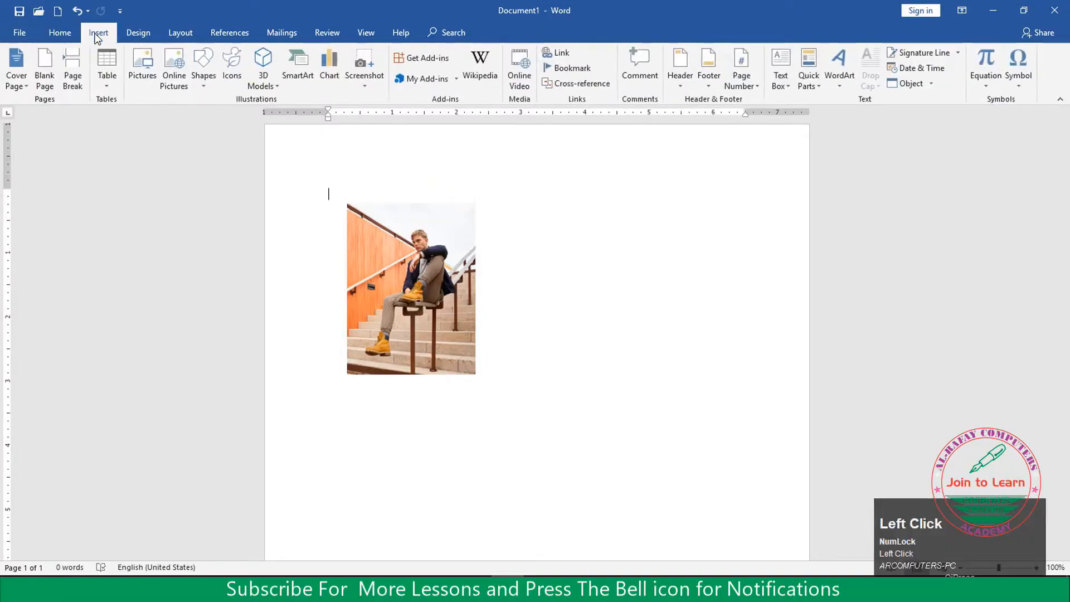
left_click(142, 67)
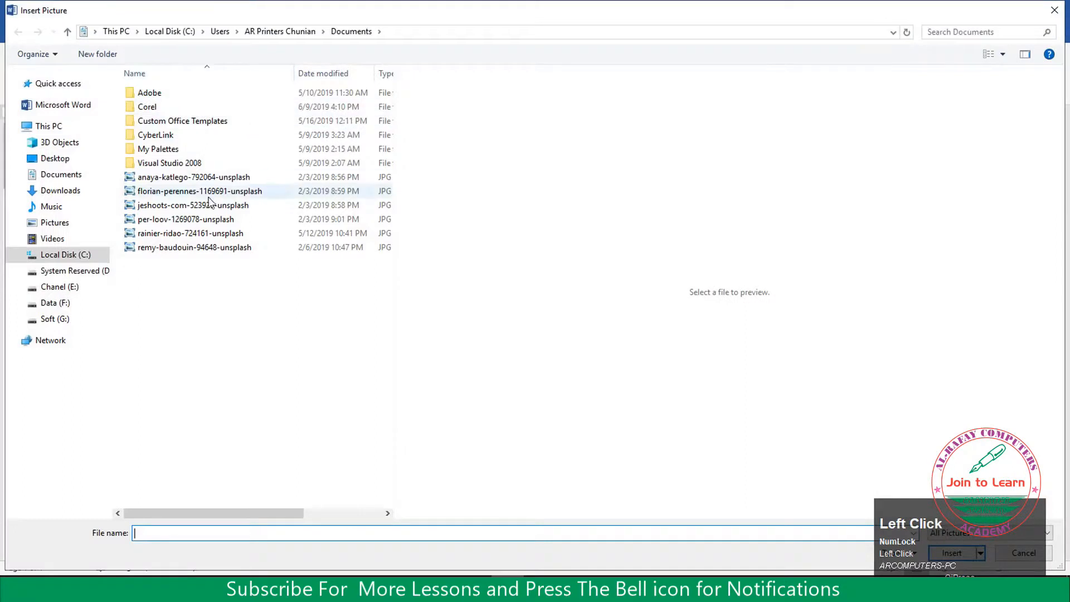
left_click(1002, 54)
left_click(1011, 39)
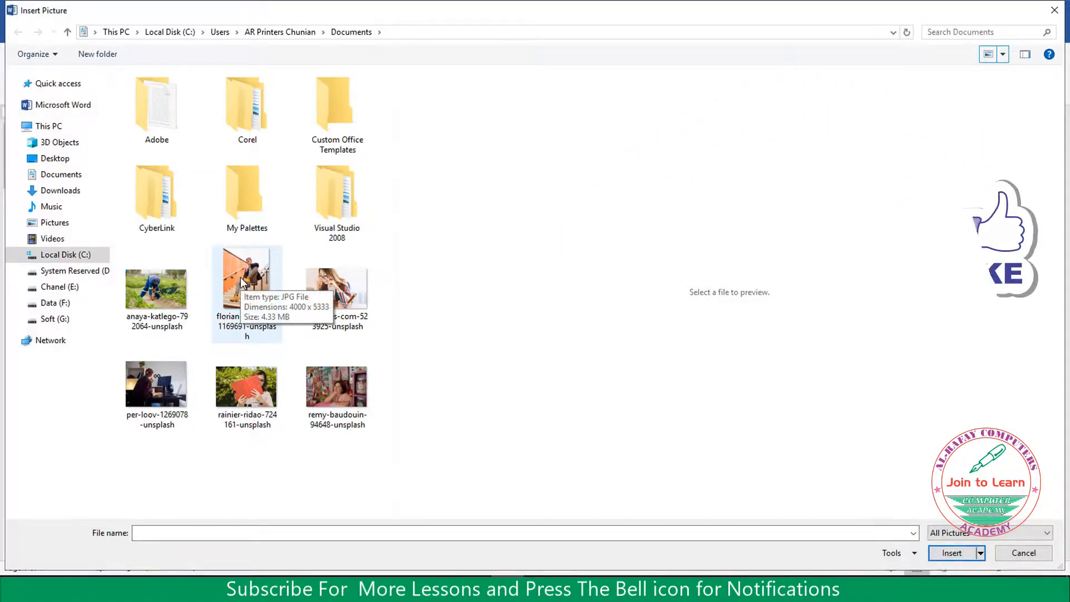
left_click(249, 390)
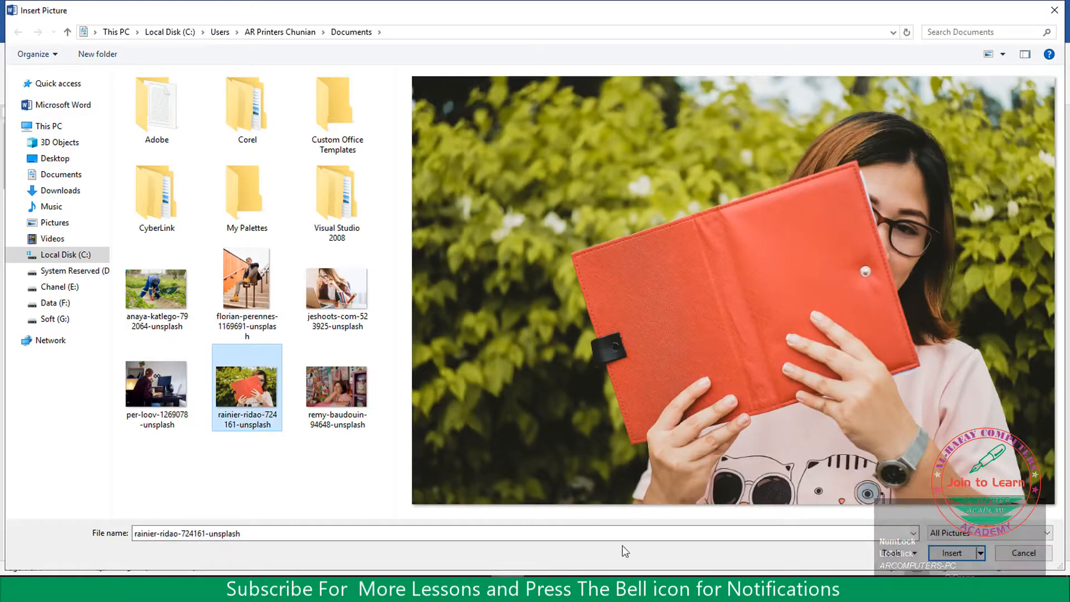
left_click(947, 551)
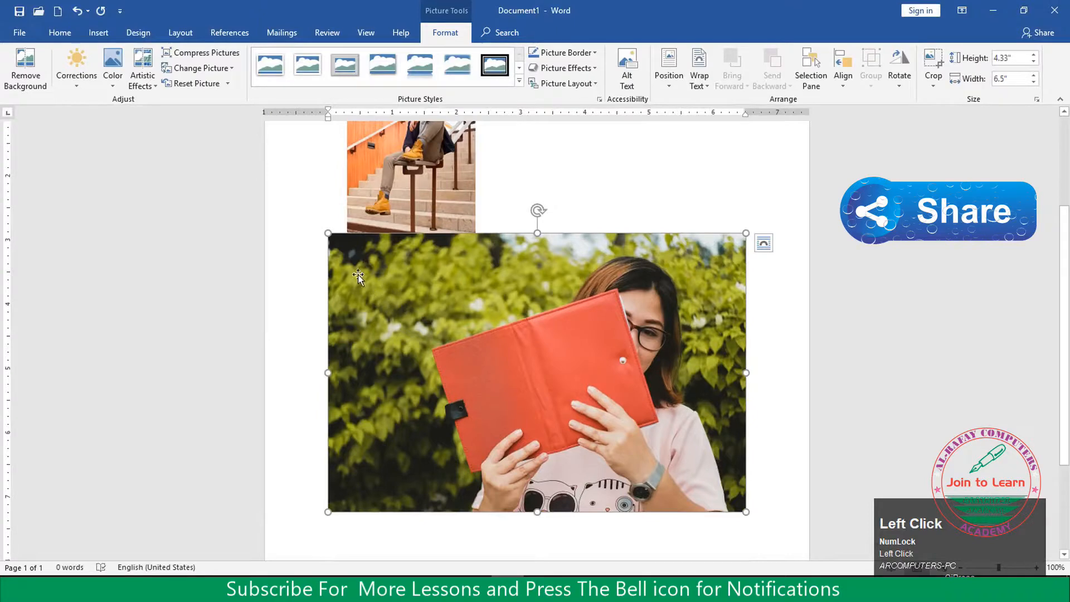
Shrink the red book picture proportionally to about 2.55" high by 3.83" wide.
left_click_drag(746, 512, 494, 396)
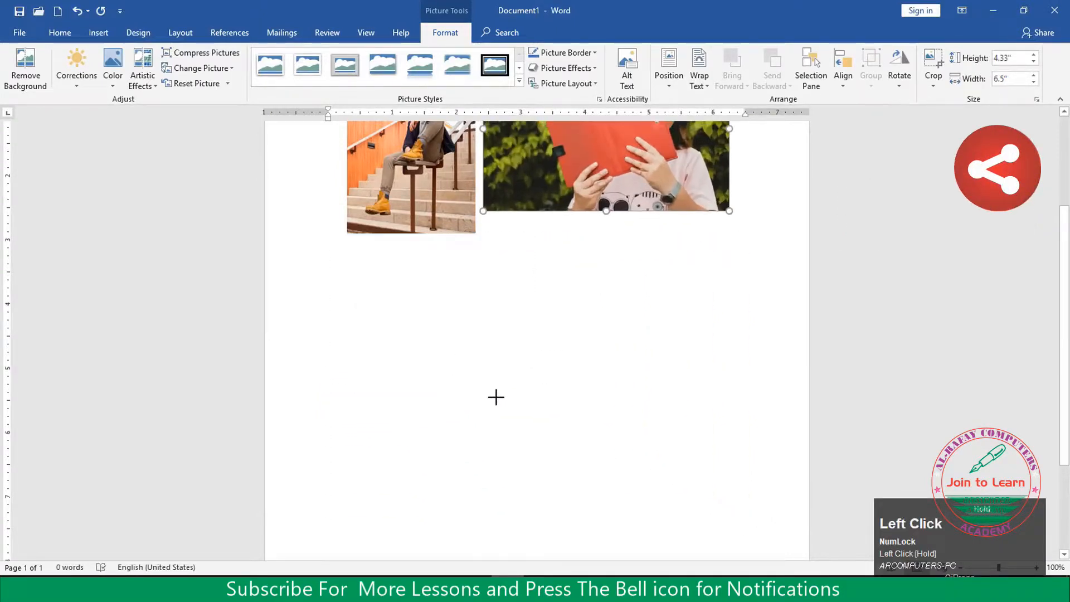
scroll(568, 399, "up", 5)
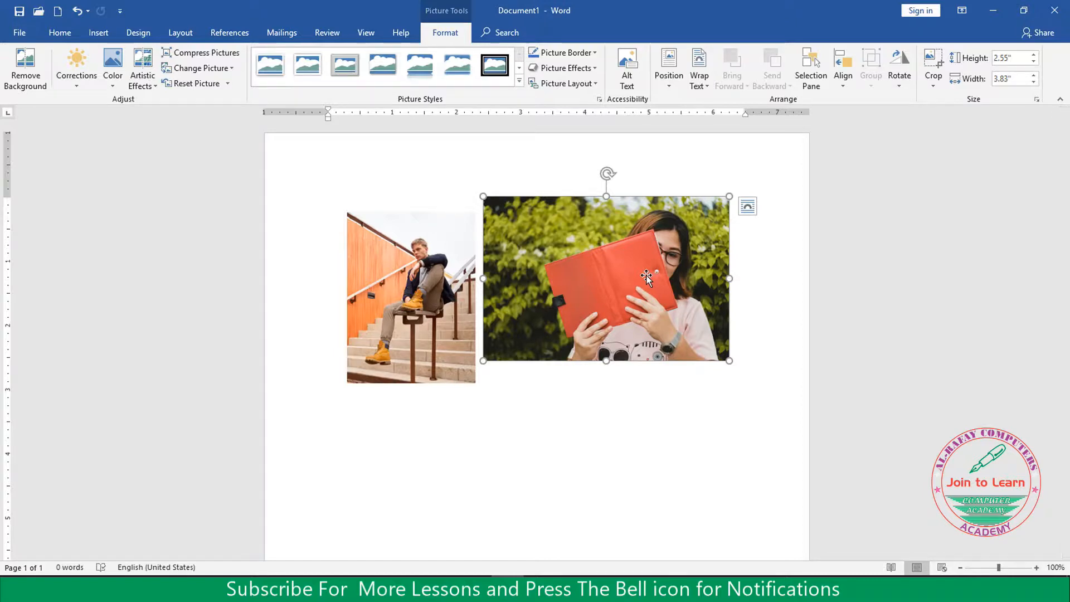
mouse_move(641, 279)
left_mouse_down()
mouse_move(647, 300)
mouse_move(600, 299)
mouse_move(648, 281)
mouse_move(642, 271)
left_mouse_up()
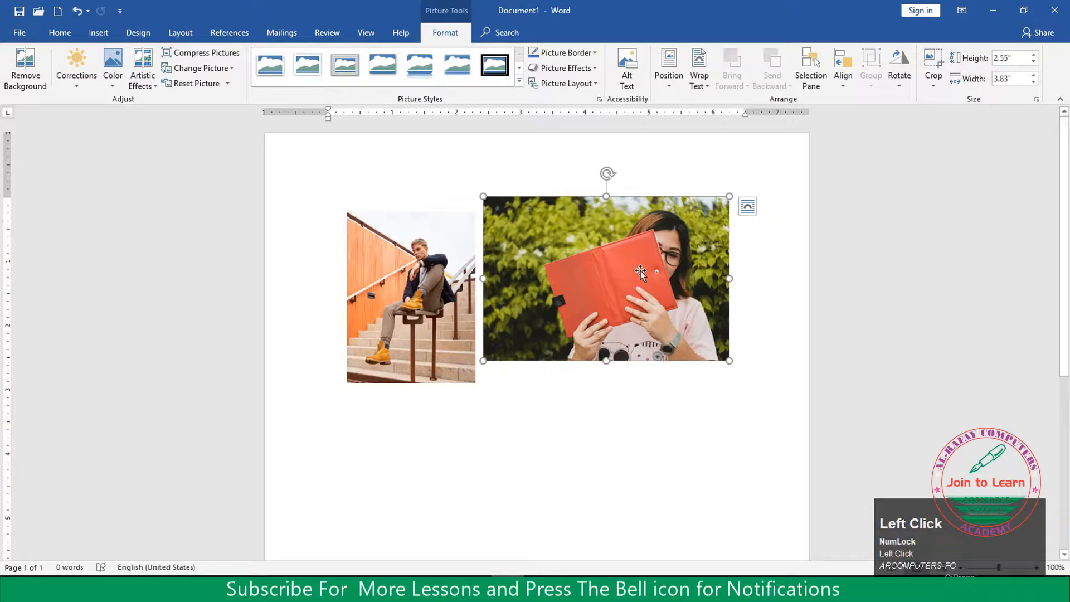
Set the red book picture's text wrapping to Tight and move it over the right edge of the staircase picture.
left_click(708, 88)
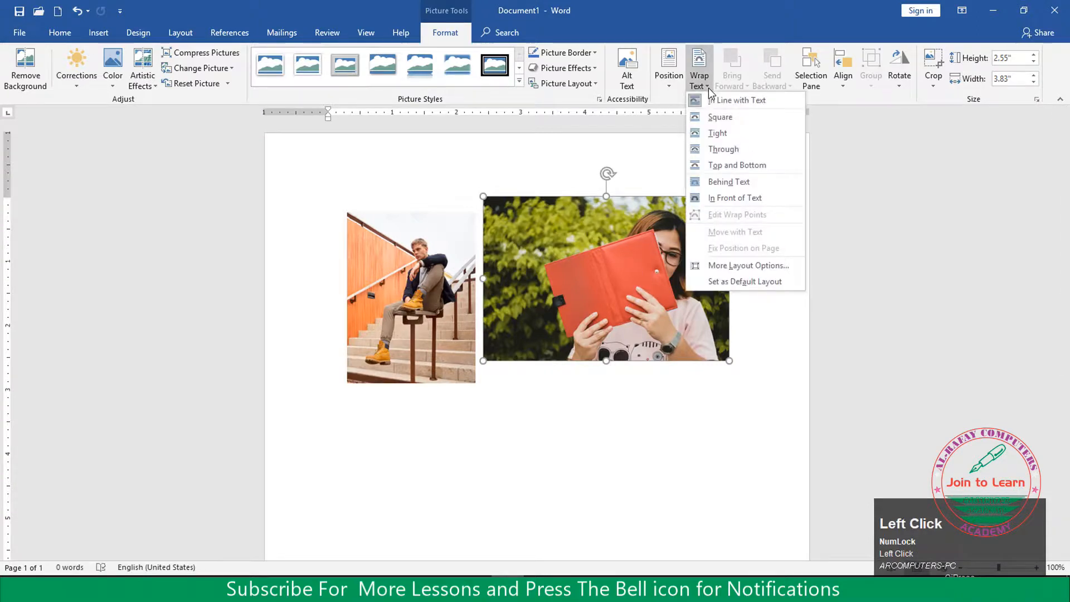
left_click(722, 140)
left_click_drag(650, 230, 569, 268)
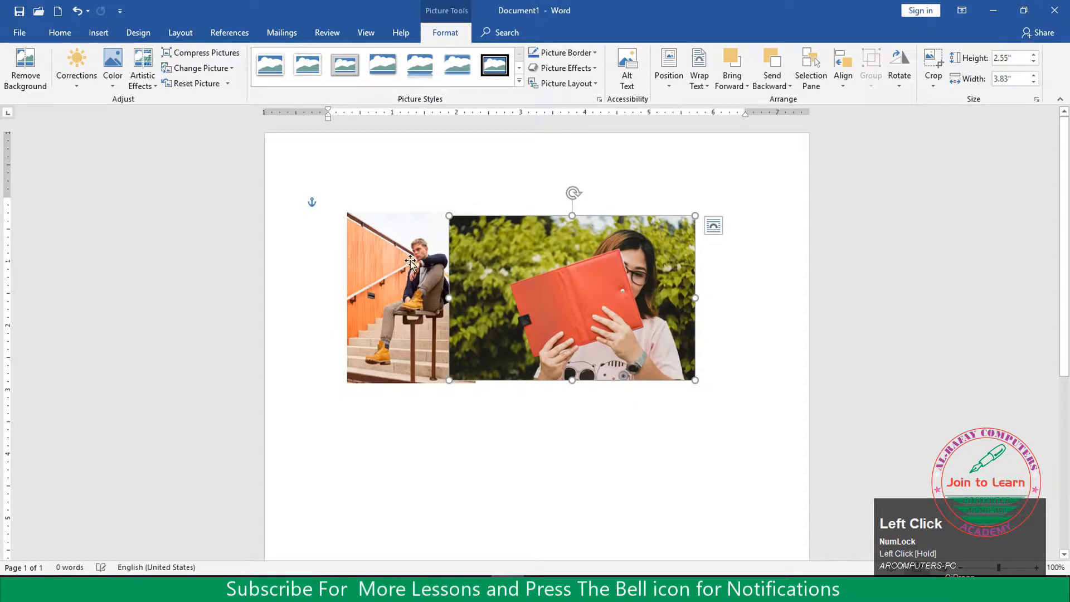
Fine-tune the red book picture's horizontal position, keeping it slightly overlapping the staircase picture.
left_click(406, 273)
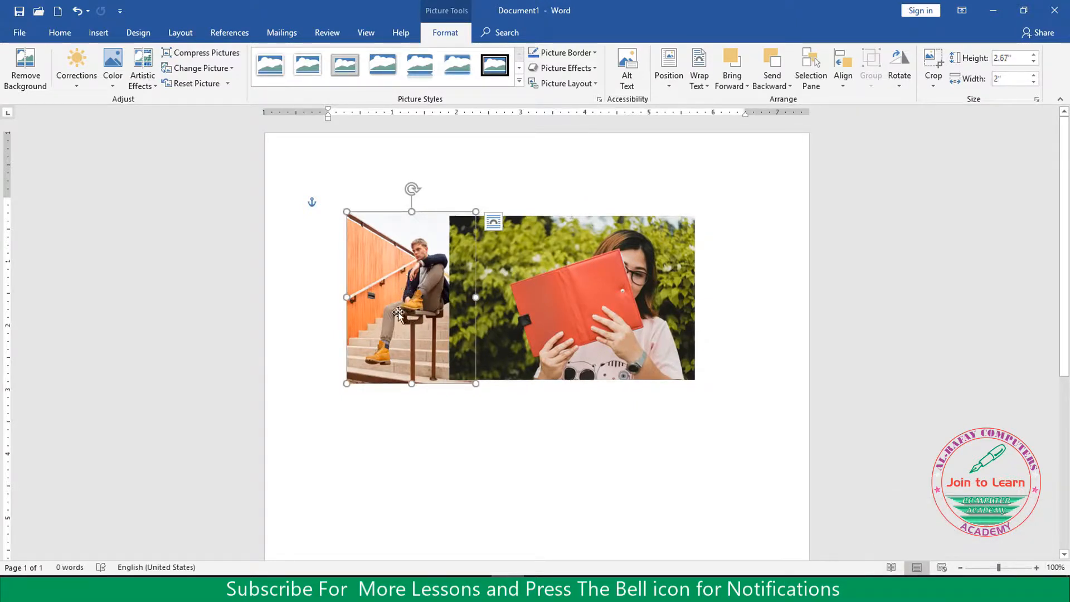
left_click(557, 299)
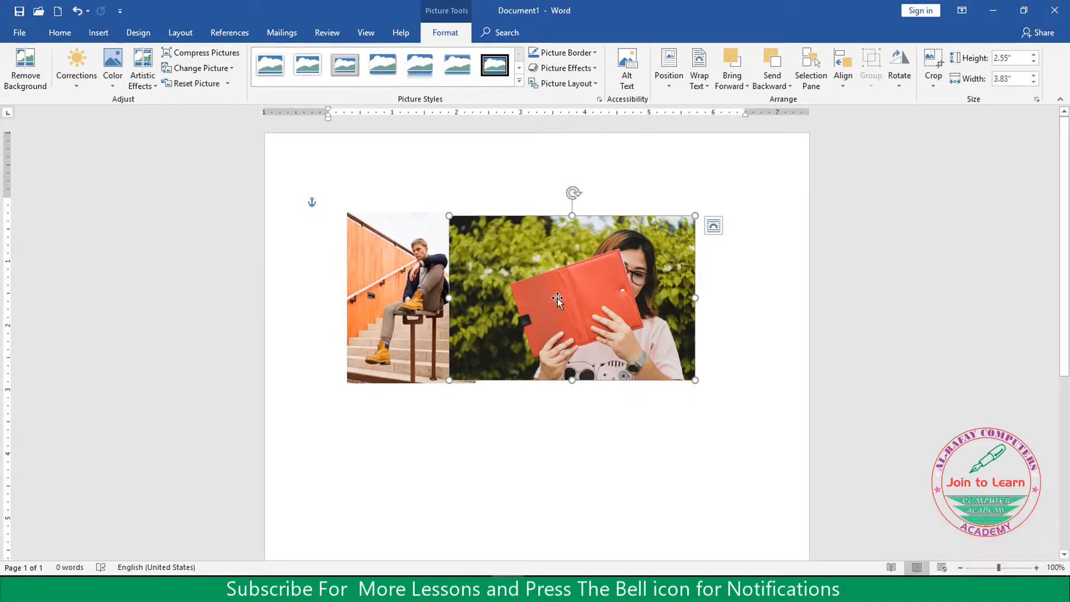
left_click_drag(558, 299, 570, 305)
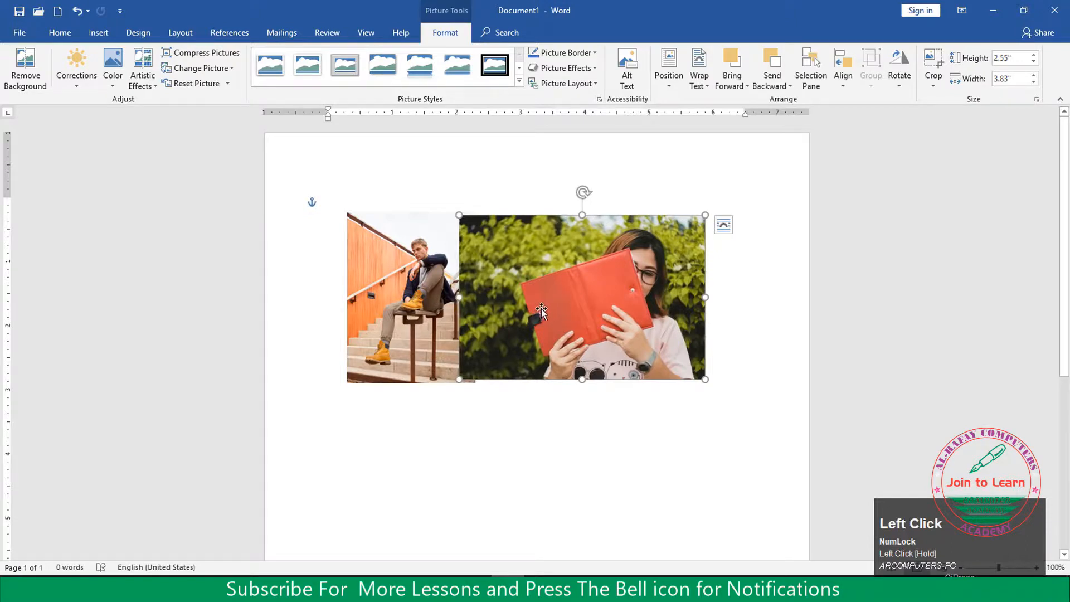
left_click(413, 308)
left_click_drag(567, 295, 556, 295)
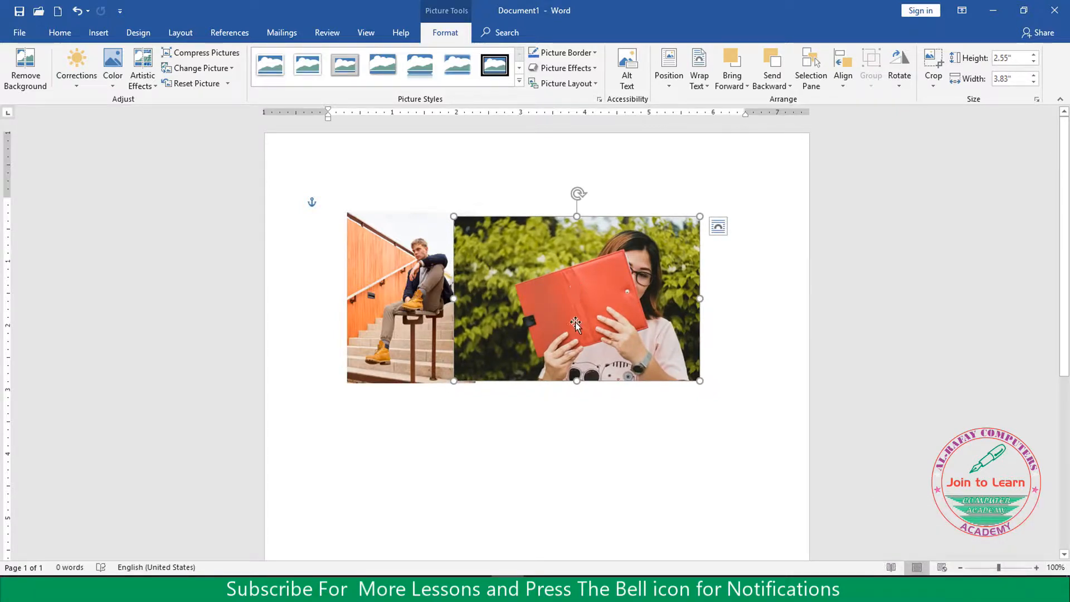
Bring the staircase picture forward one level so it sits in front of the red book picture.
left_click(381, 277)
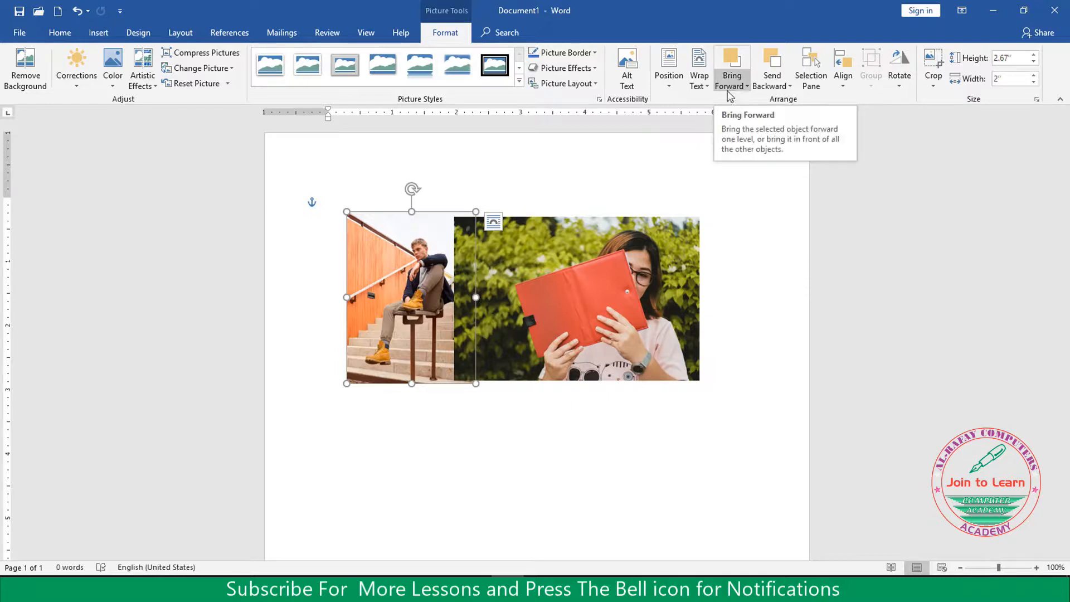
left_click(415, 433)
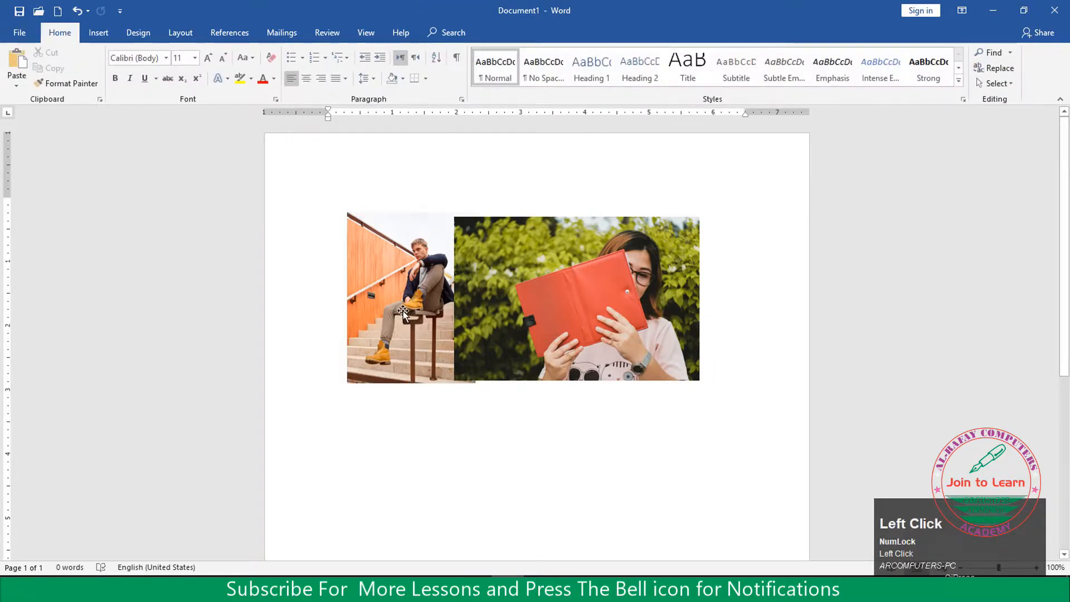
left_click(403, 313)
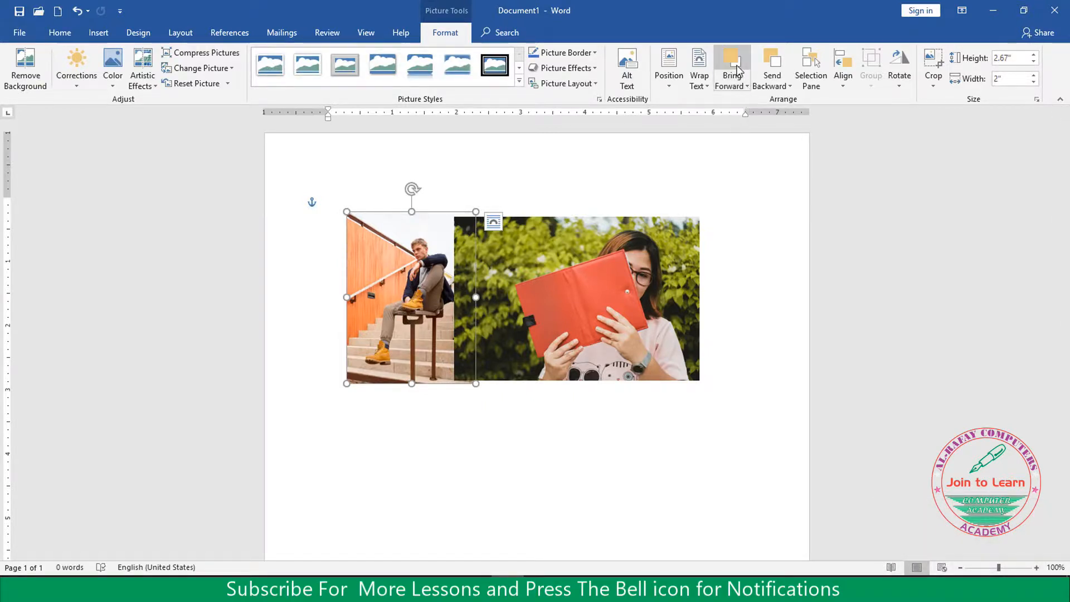
left_click(749, 89)
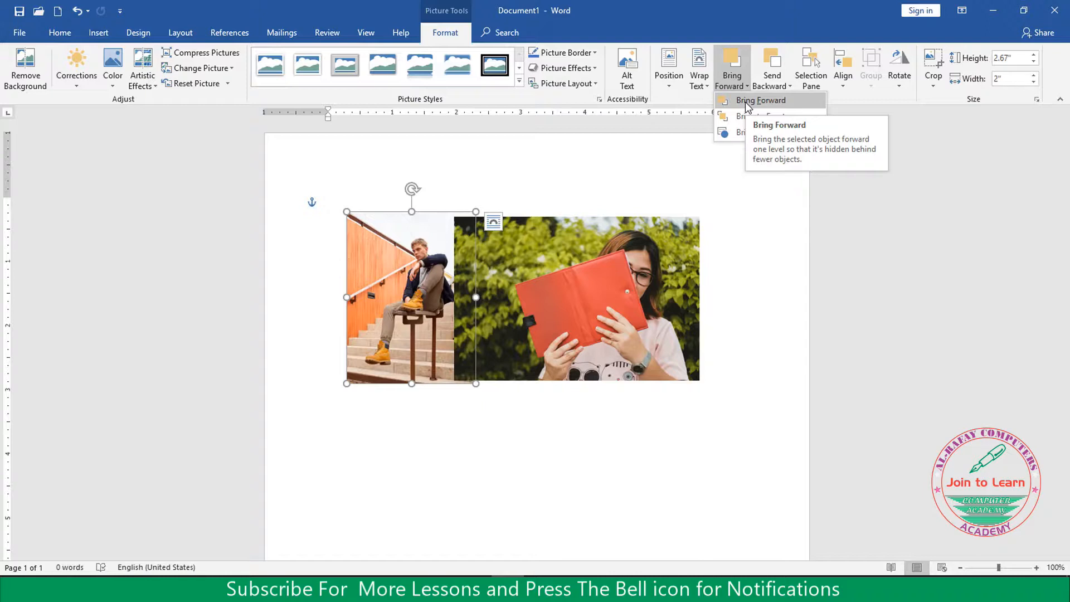
left_click(746, 101)
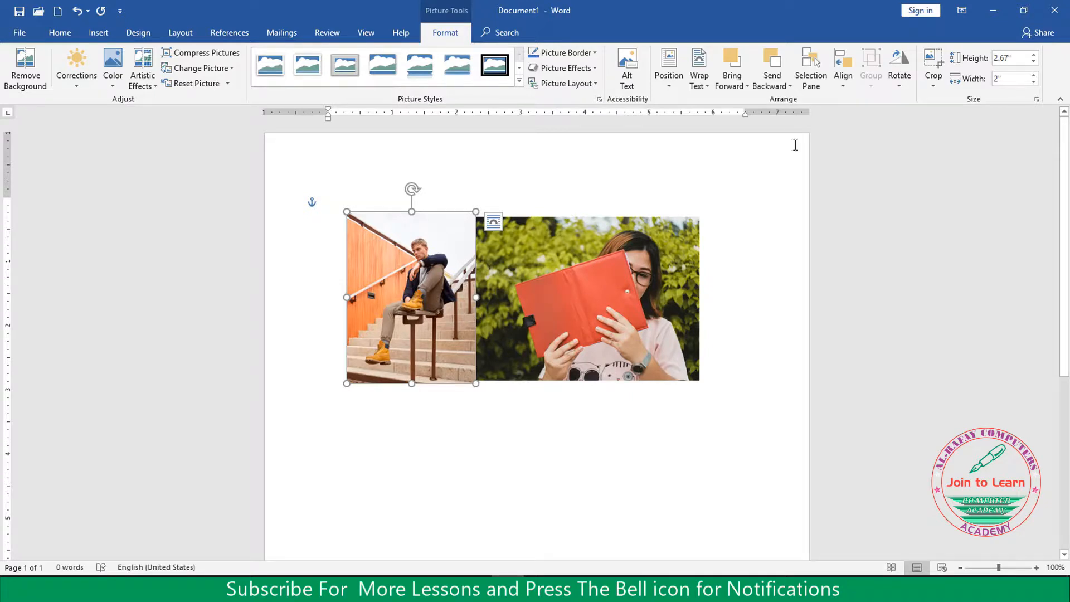
Move the staircase picture to the right so it covers the left part of the red book picture.
left_click(740, 87)
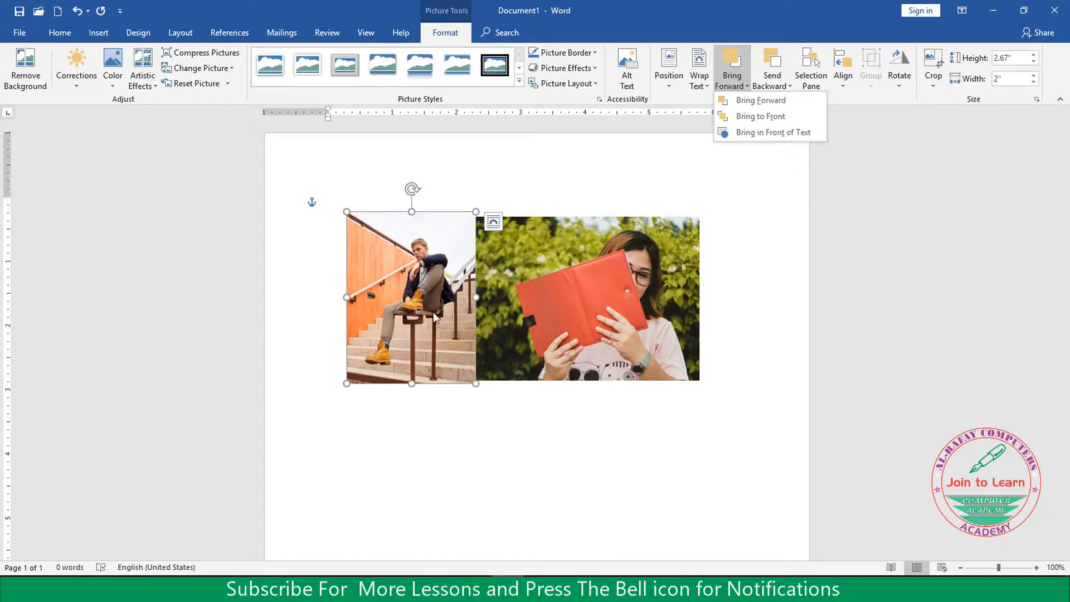
left_click(413, 308)
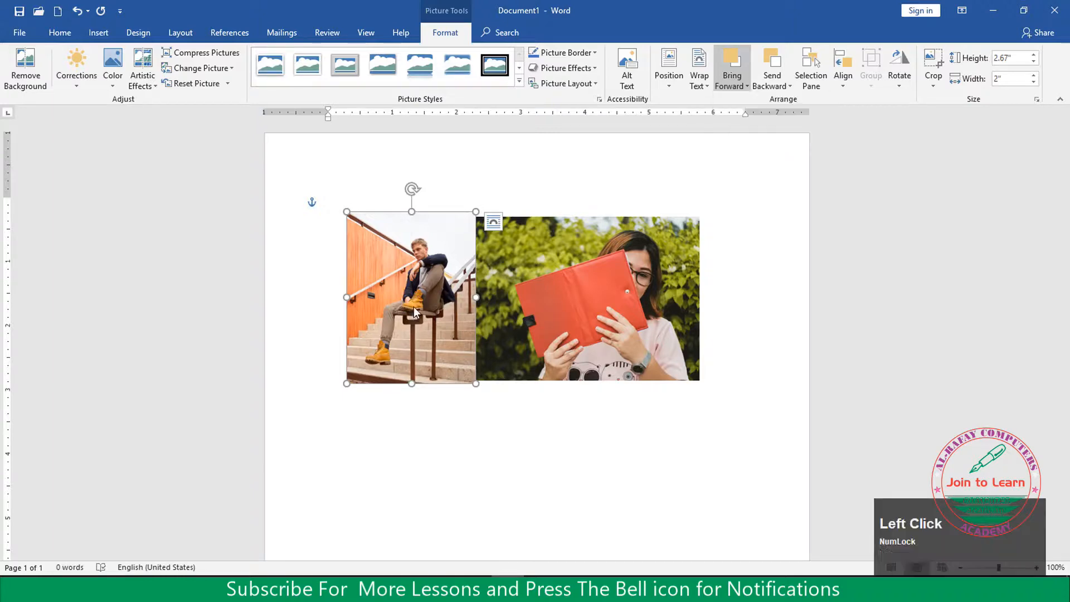
left_click(463, 409)
left_click(435, 307)
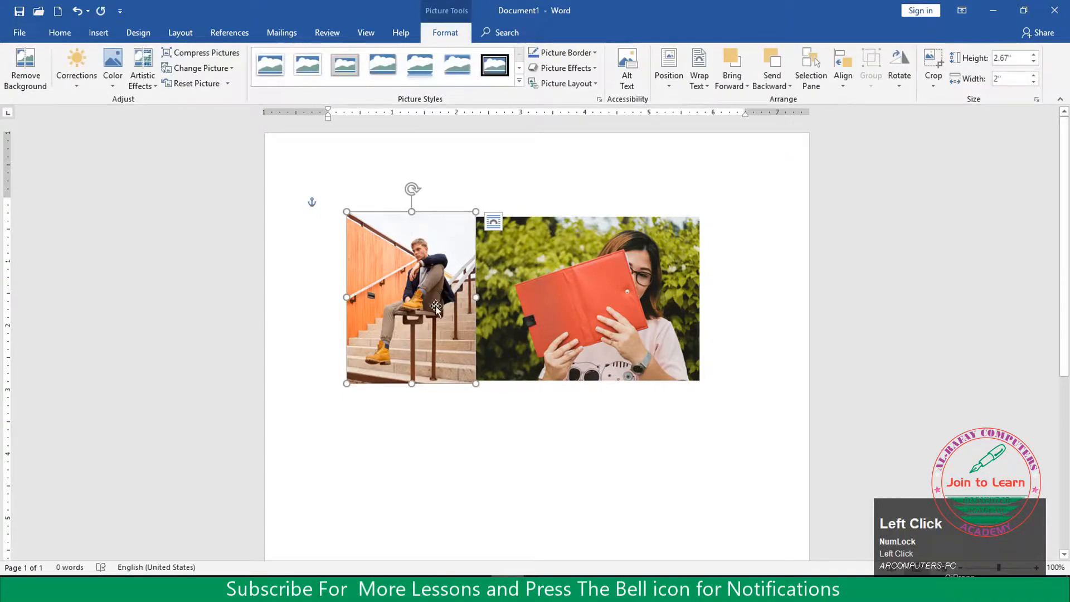
left_click_drag(436, 307, 539, 322)
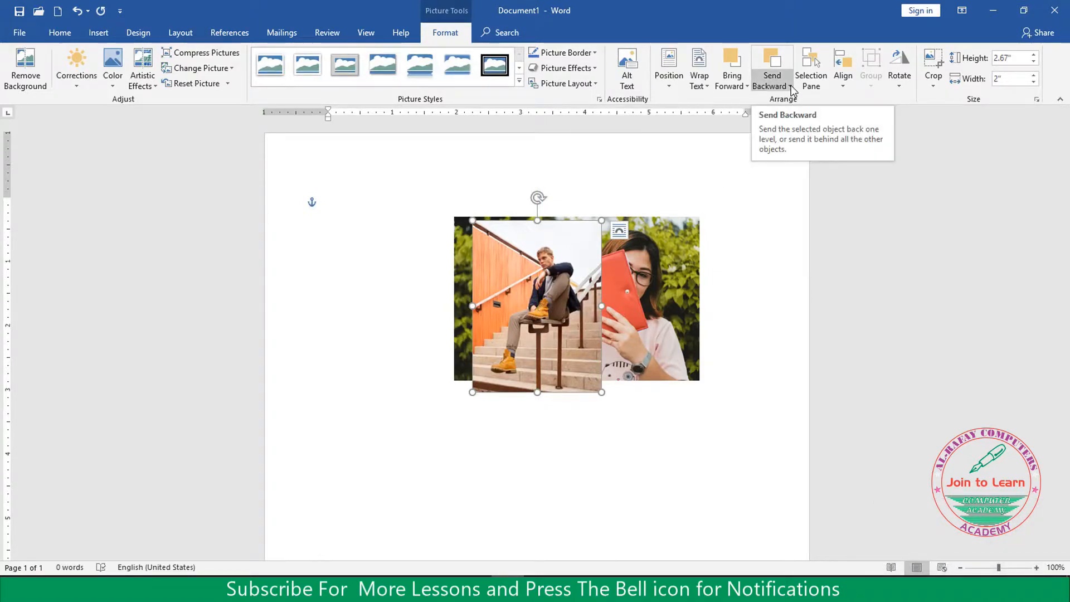
left_click_drag(551, 296, 492, 289)
left_click(609, 441)
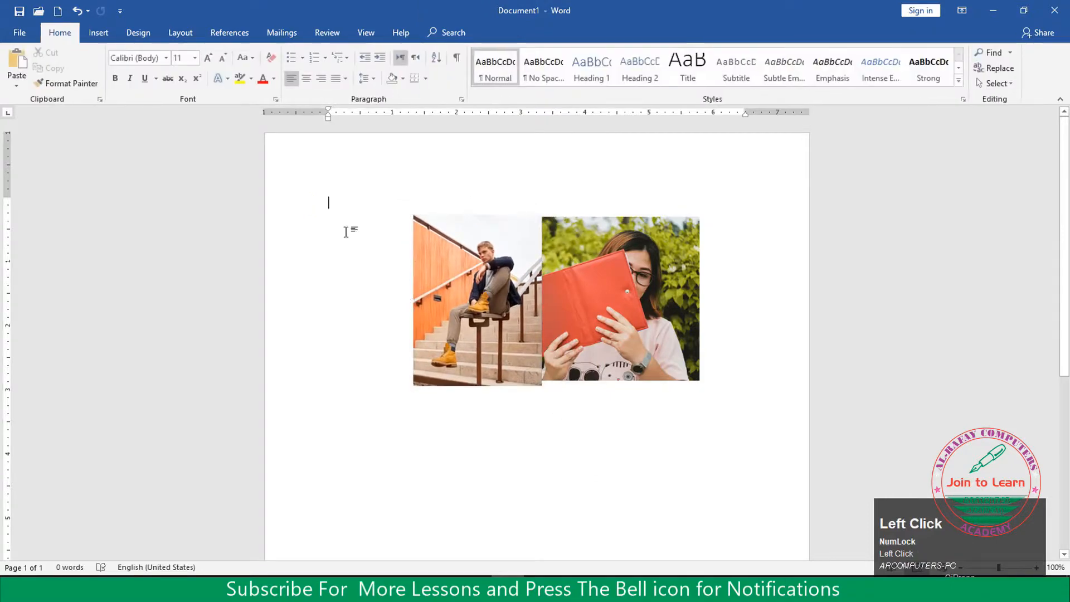
Insert the picture of the woman at the colourful shop counter from the Documents folder.
left_click(98, 32)
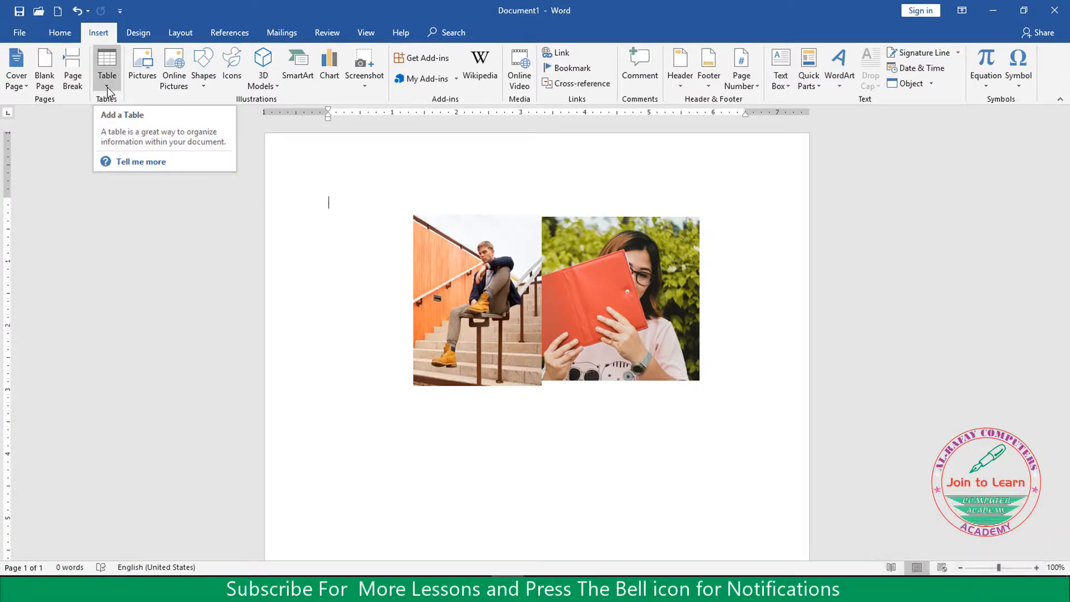
left_click(143, 70)
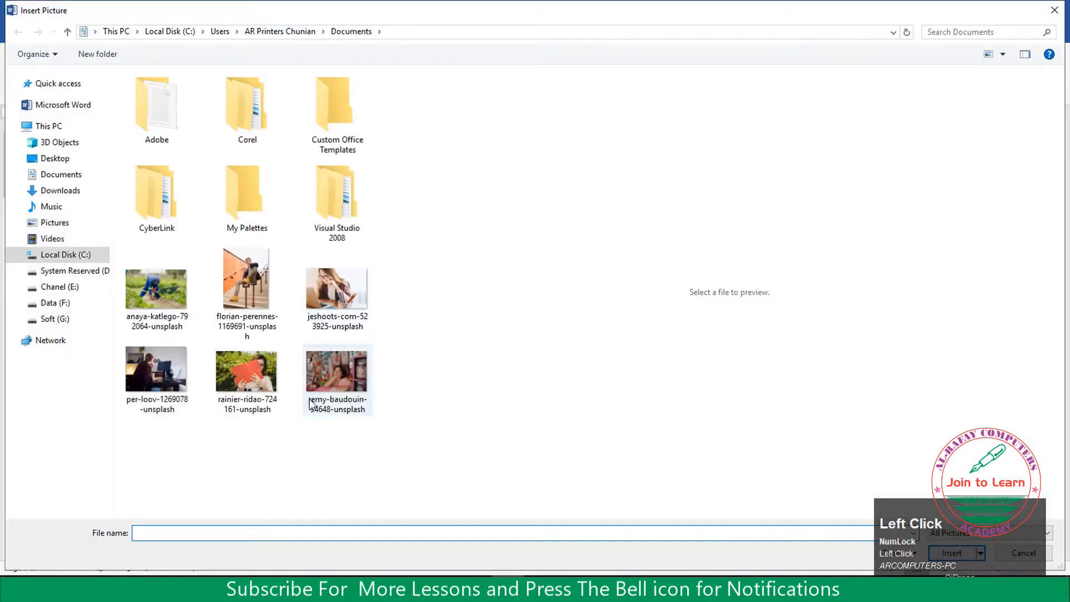
left_click(312, 380)
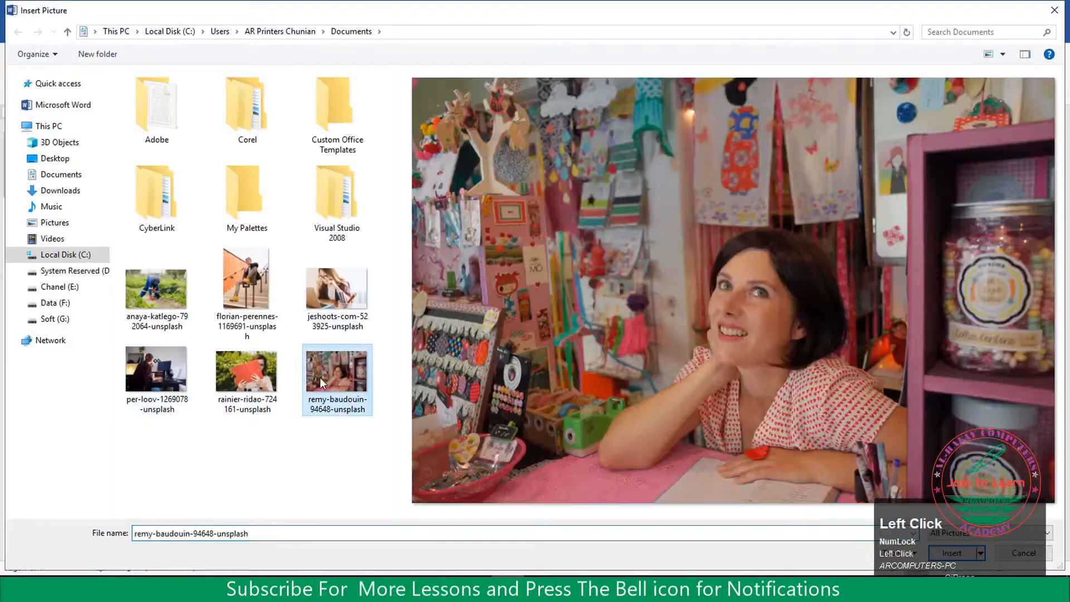
left_click(958, 553)
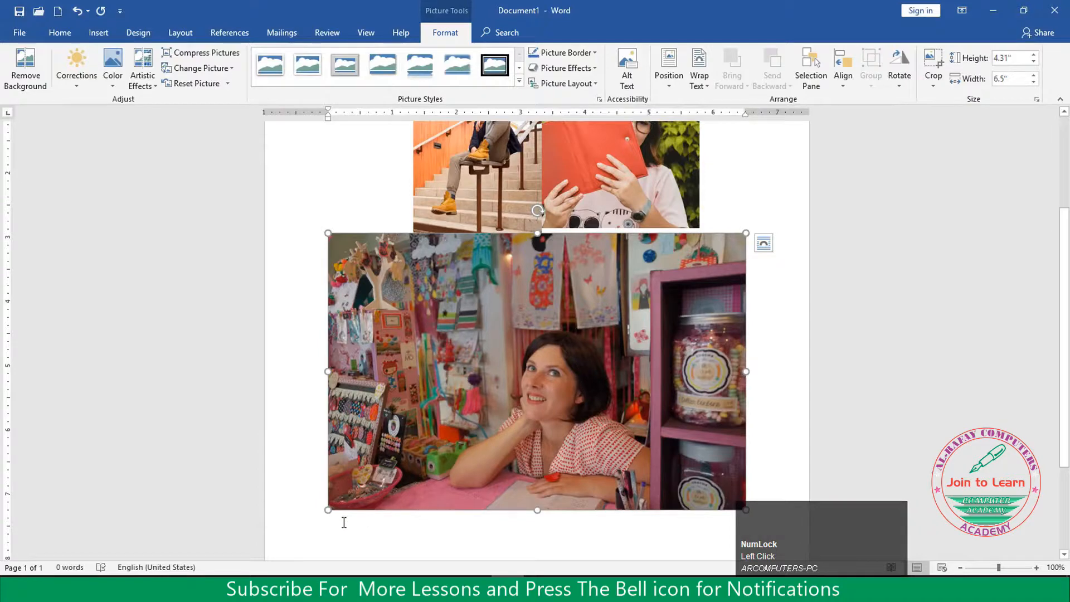
Shrink the shop counter picture proportionally to about 2.5" high by 3.77" wide and set its text wrapping to Tight.
left_click_drag(328, 509, 502, 368)
left_click(699, 75)
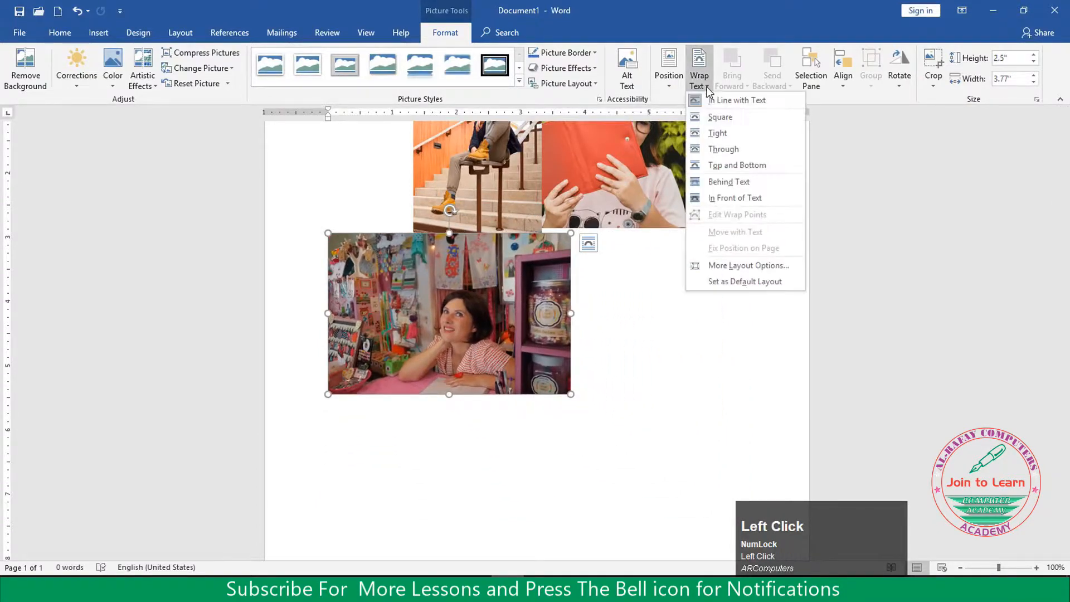
left_click(723, 138)
Arrange the three pictures in an overlapping cluster, with the shop counter picture covering the lower parts of the other two.
left_click(529, 298)
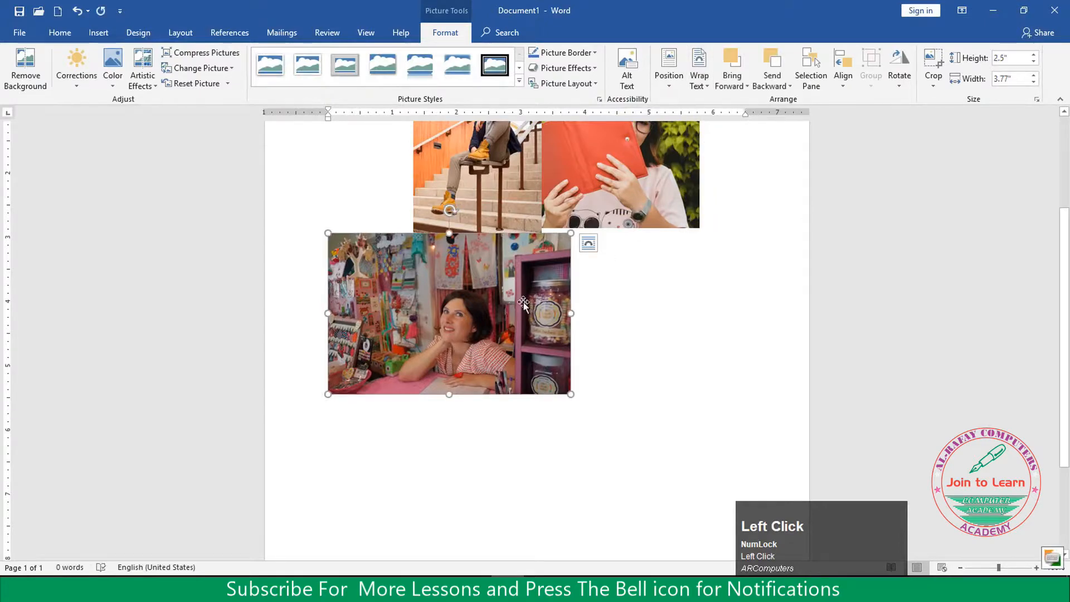
left_click_drag(529, 298, 602, 227)
scroll(719, 228, "up", 3)
left_click_drag(537, 380, 551, 418)
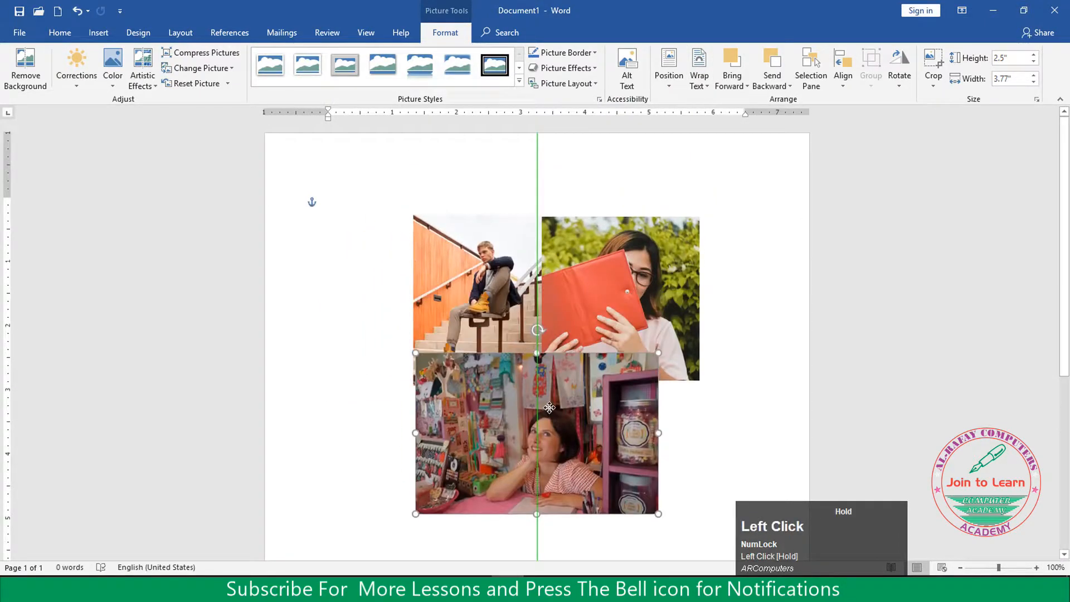
mouse_move(459, 288)
left_mouse_down()
mouse_move(444, 288)
mouse_move(457, 284)
left_mouse_up()
left_click_drag(615, 293, 608, 280)
left_click_drag(497, 290, 511, 286)
left_click_drag(582, 429, 587, 399)
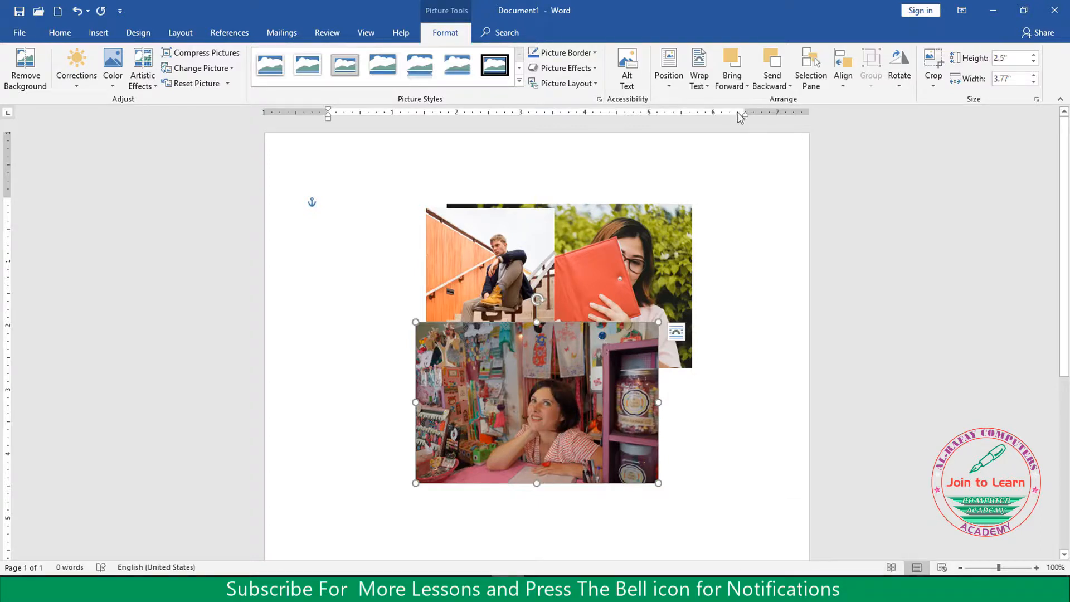
Send the shop counter picture to the back of the stack and move it up behind the other two pictures.
left_click(791, 85)
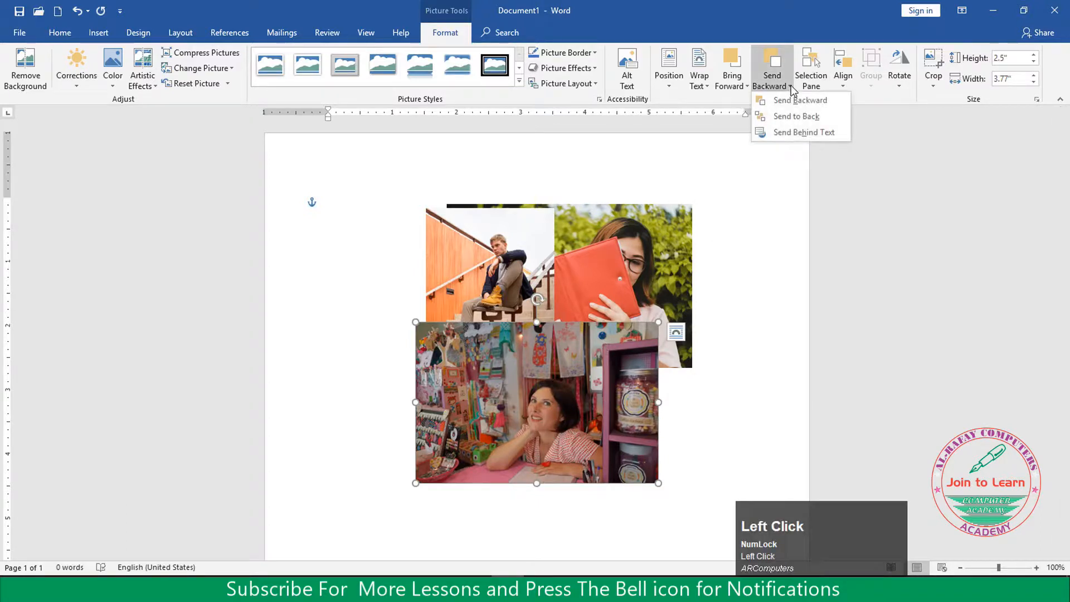
left_click(795, 115)
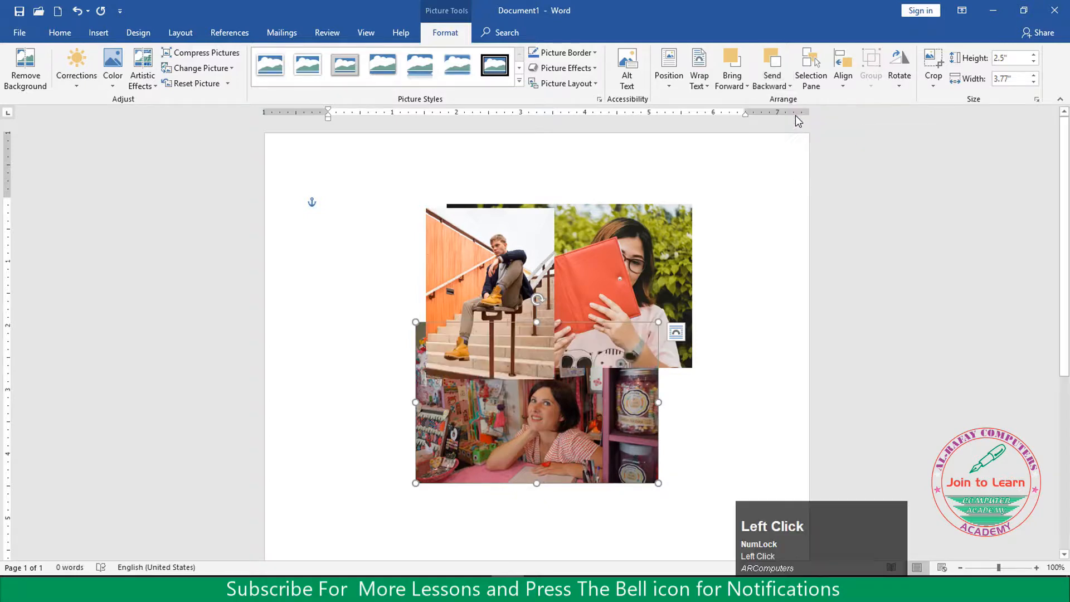
left_click_drag(624, 393, 606, 362)
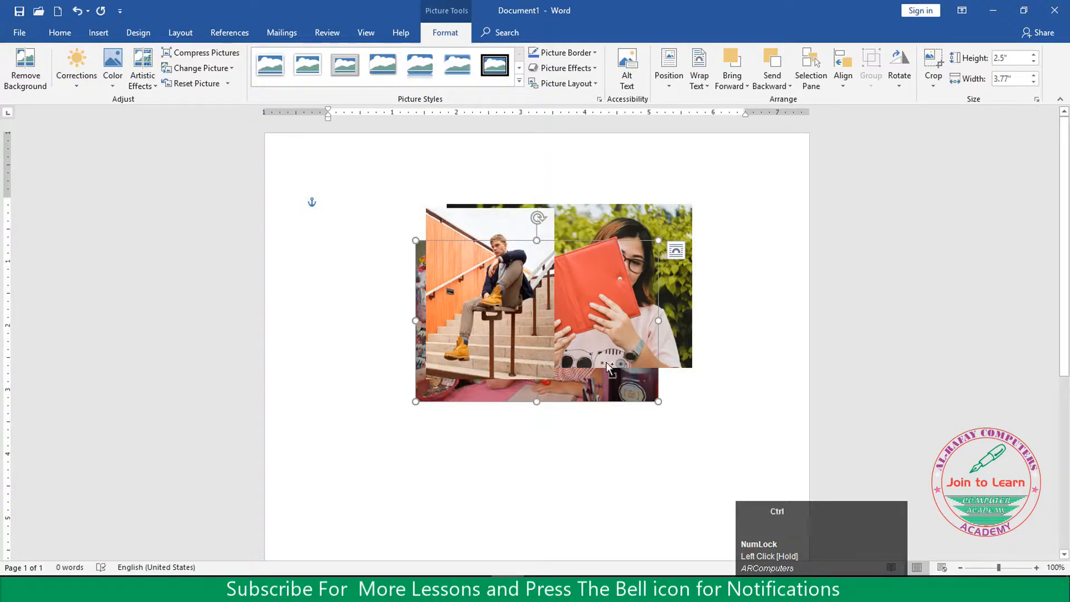
Undo the shop counter picture's Send to Back change and place it higher over the other two pictures.
key("ctrl+z")
left_click_drag(591, 461, 597, 383)
key("ctrl+z")
key("ctrl+z")
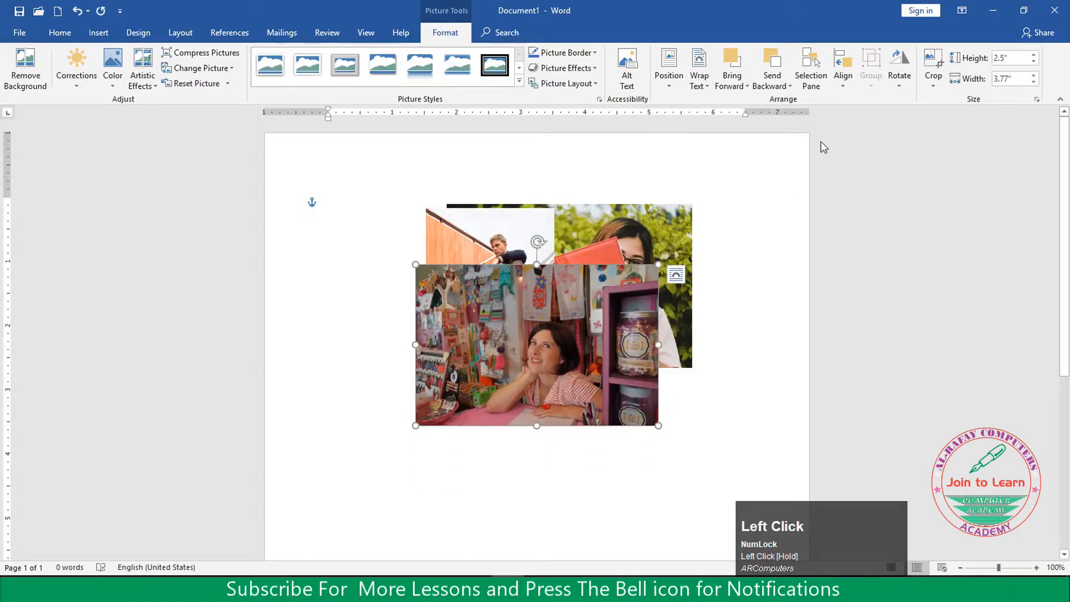
Send the shop counter picture backward one level and shift it and the red book picture to the right.
left_click(788, 87)
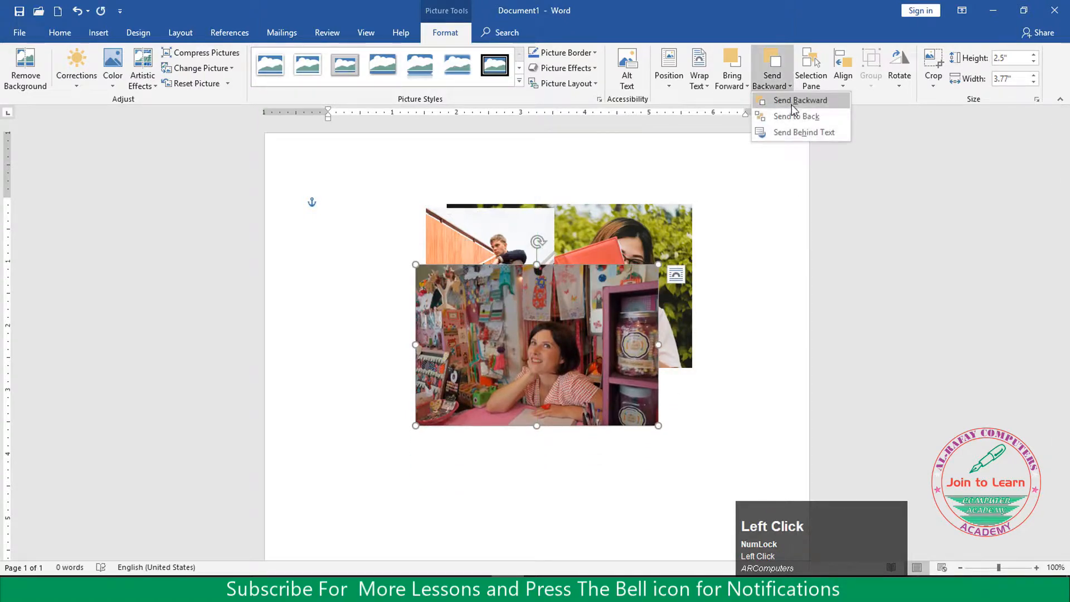
left_click(791, 105)
left_click_drag(606, 352, 659, 401)
left_click_drag(635, 285, 649, 258)
left_click_drag(635, 345, 635, 318)
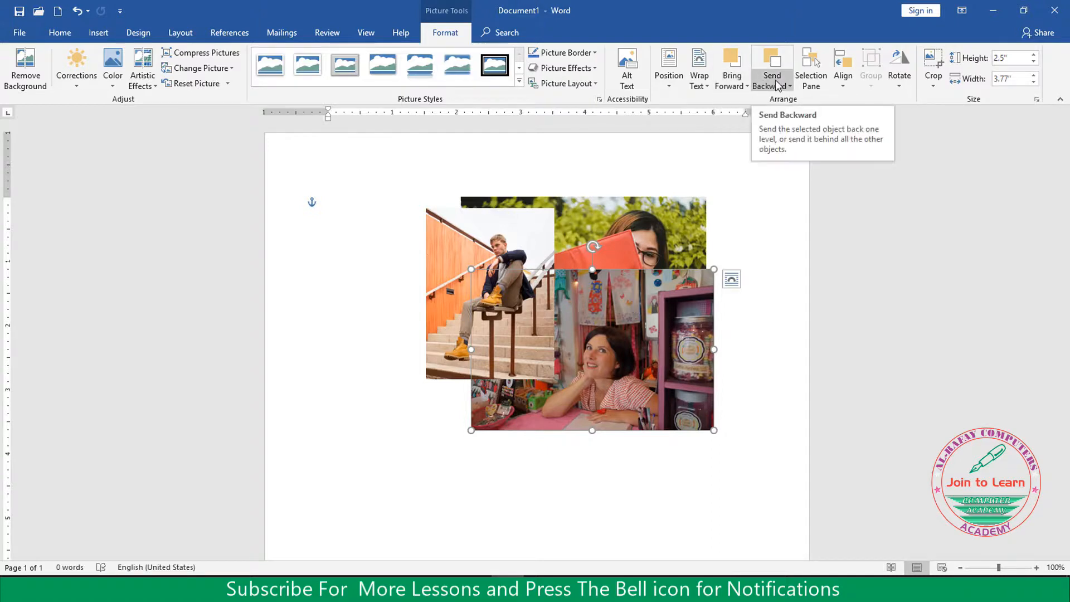
left_click(747, 87)
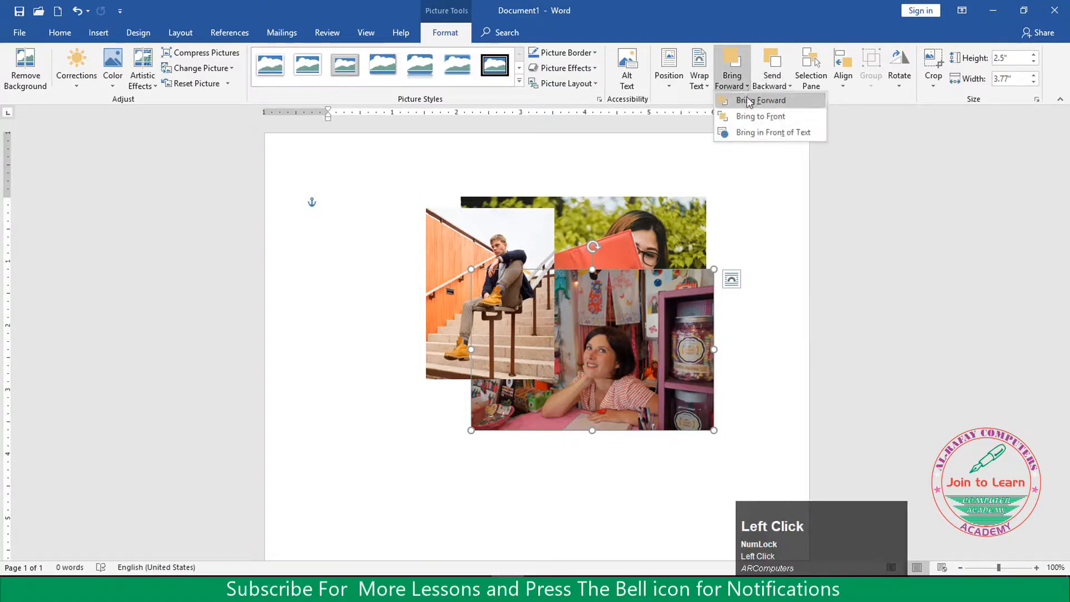
left_click(790, 87)
left_click(791, 88)
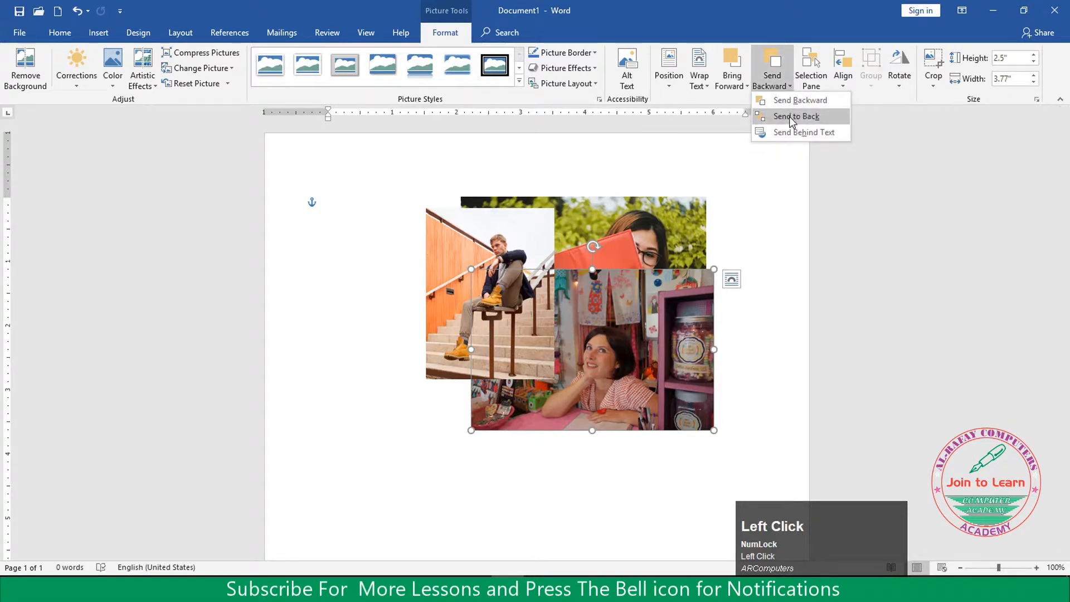
left_click(614, 465)
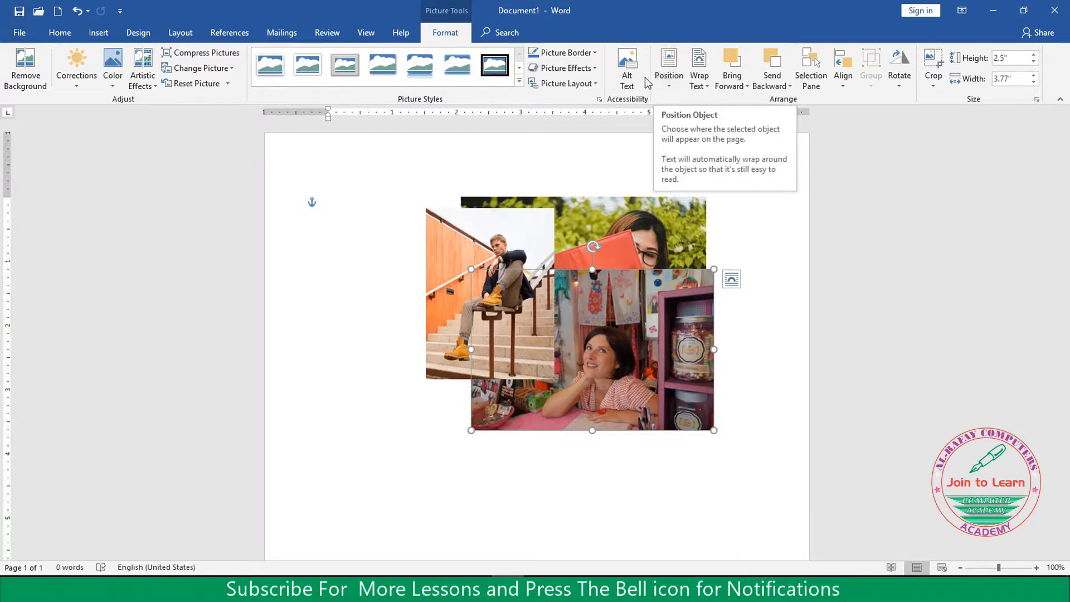
left_click(98, 35)
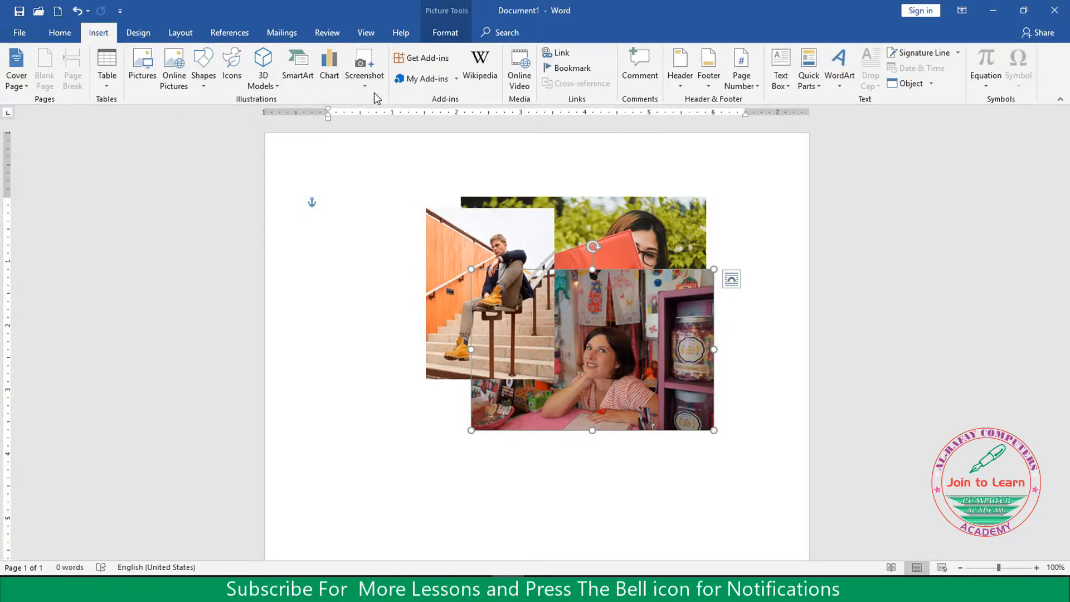
left_click(596, 316)
left_click(445, 32)
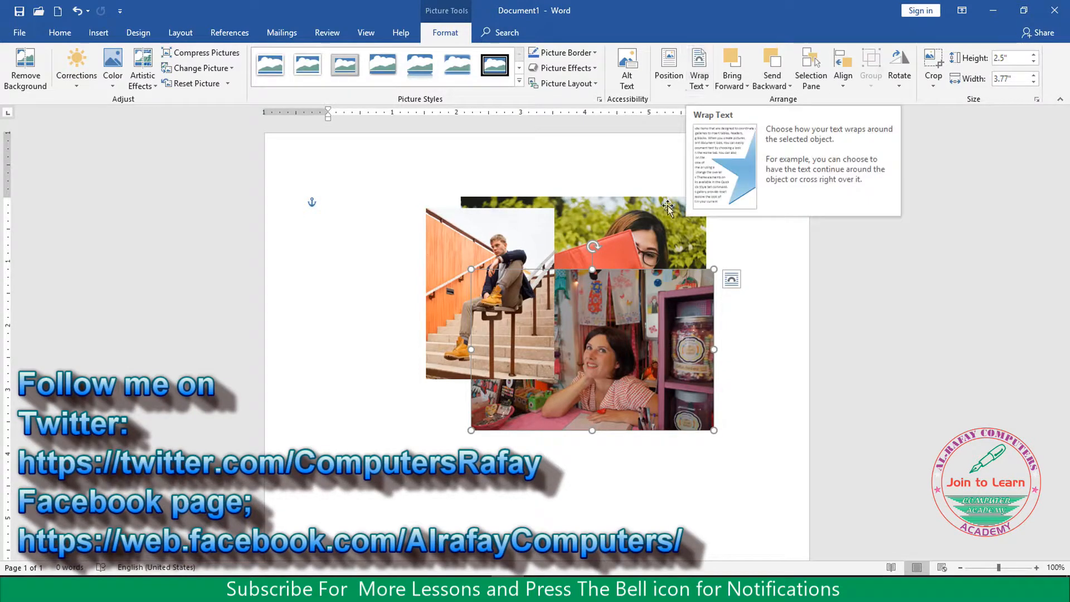
Spread the pictures apart, with the shop counter picture below, the red book picture farther right and the staircase picture slightly lower.
left_click(624, 375)
left_click_drag(624, 374, 724, 390)
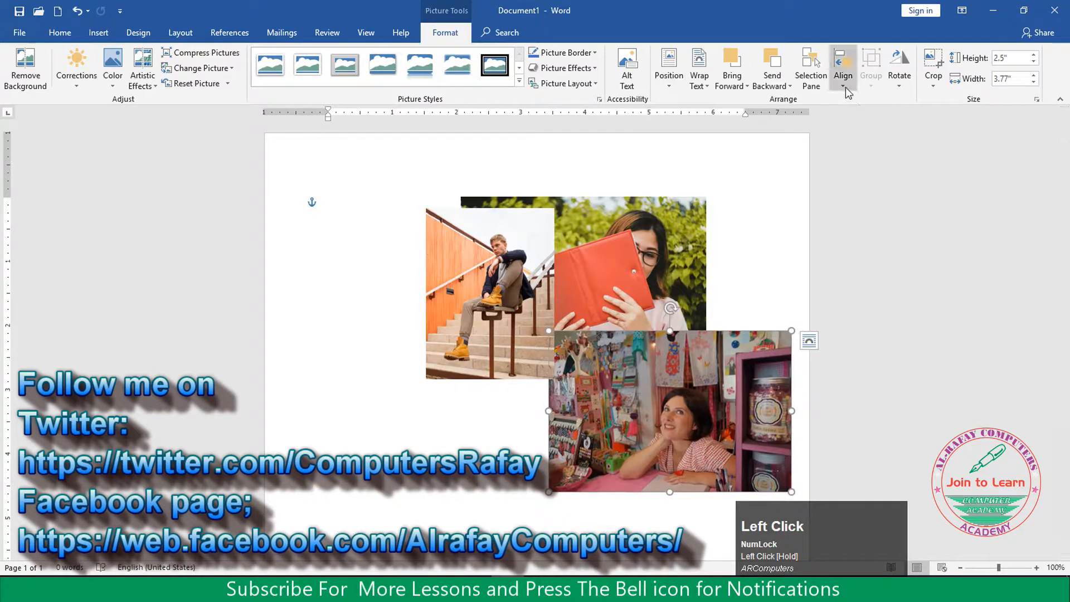
left_click_drag(680, 348, 555, 420)
left_click_drag(605, 302, 644, 302)
left_click_drag(492, 290, 486, 329)
Shrink the staircase picture to about 1.78" by 1.33" and the shop counter picture to about 1.95" by 2.94", keeping the latter below.
left_click_drag(549, 417, 505, 360)
left_click(603, 435)
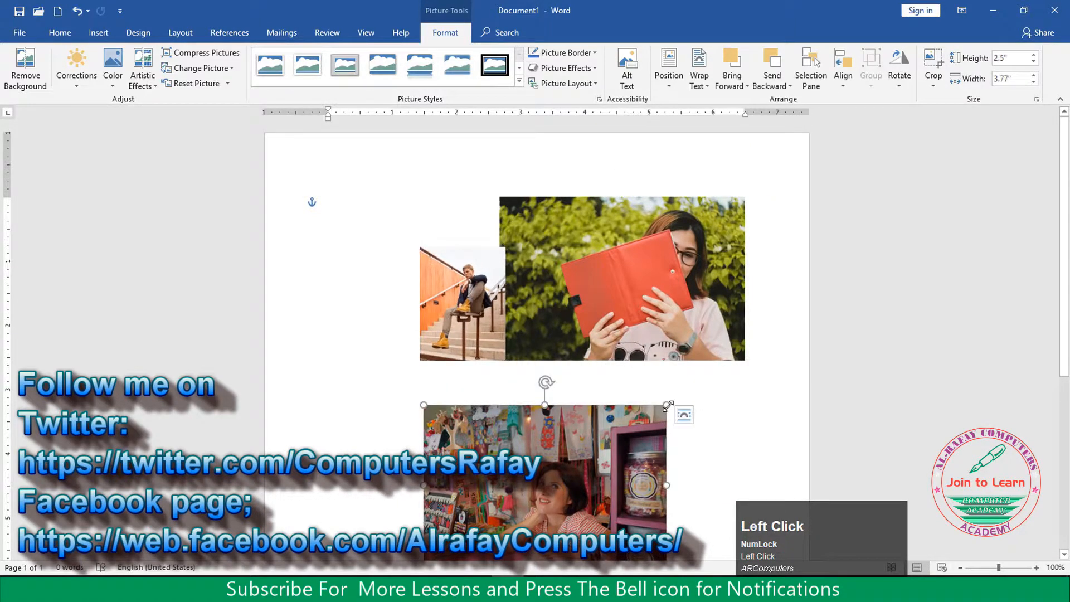
left_click_drag(603, 436, 611, 440)
left_click_drag(551, 477, 552, 428)
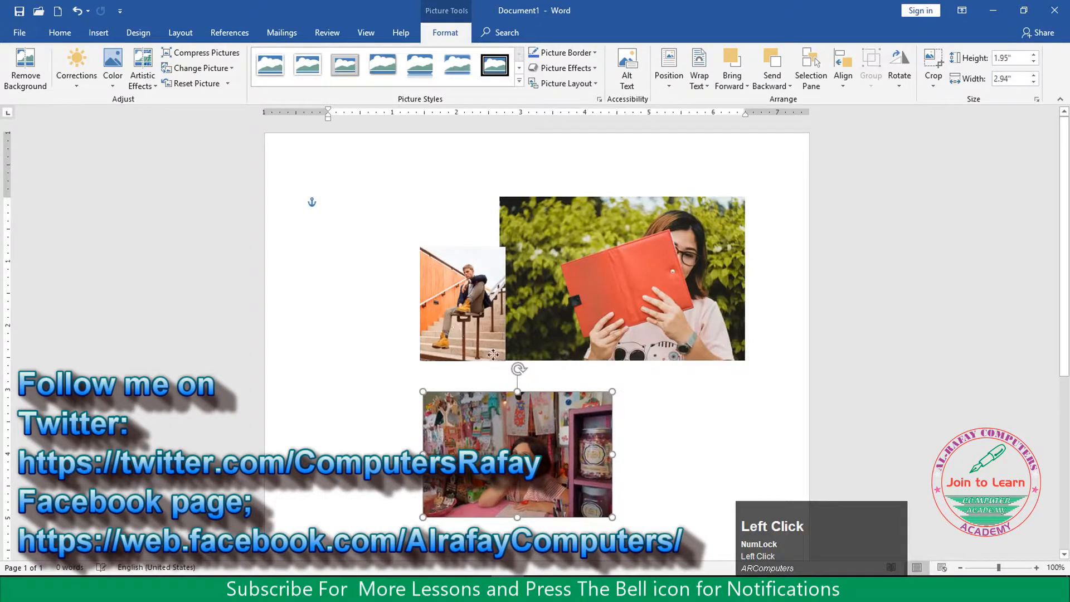
Shrink the red book picture to about 1.62" by 2.42" and place the staircase picture between it and the shop counter picture.
left_click_drag(473, 304, 587, 306)
left_click(587, 306)
left_click_drag(744, 360, 644, 299)
left_click_drag(512, 366, 496, 360)
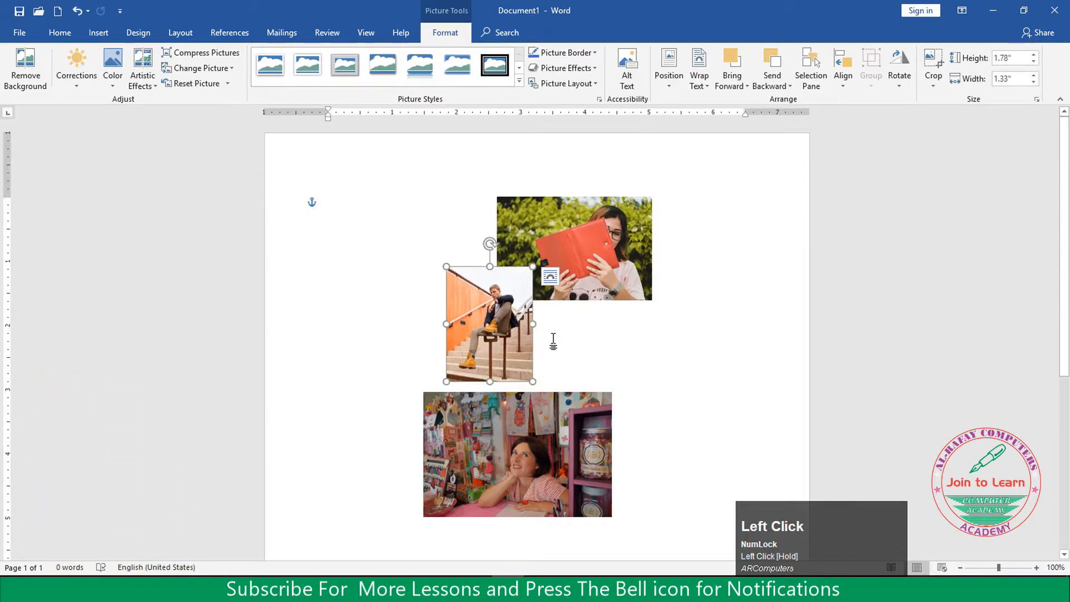
Select all three pictures and align their left edges relative to the selected objects.
left_click(580, 256)
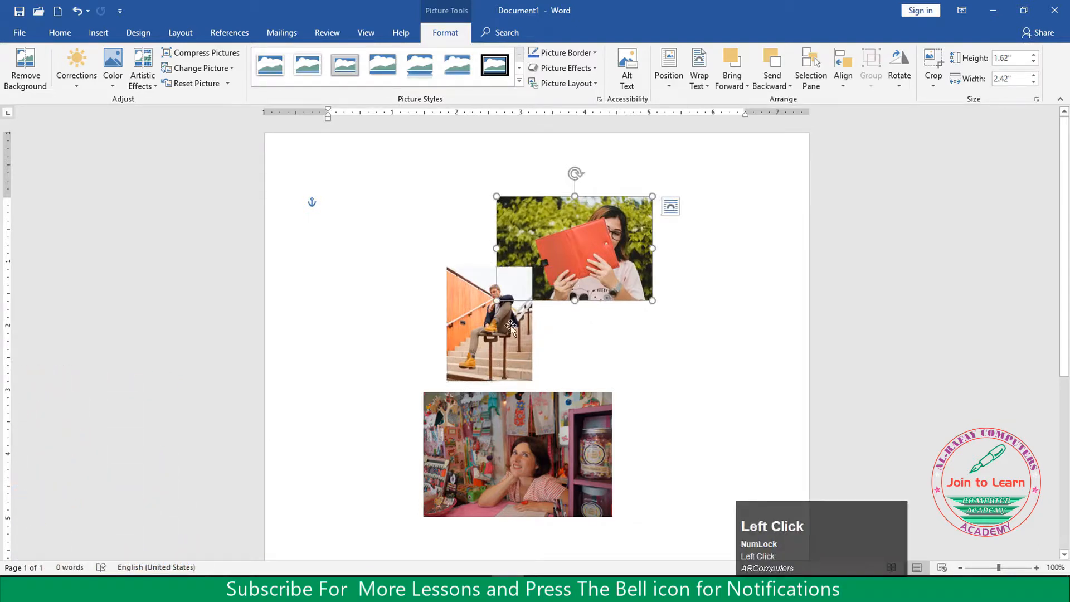
left_click(518, 323, "shift")
left_click(520, 436, "shift")
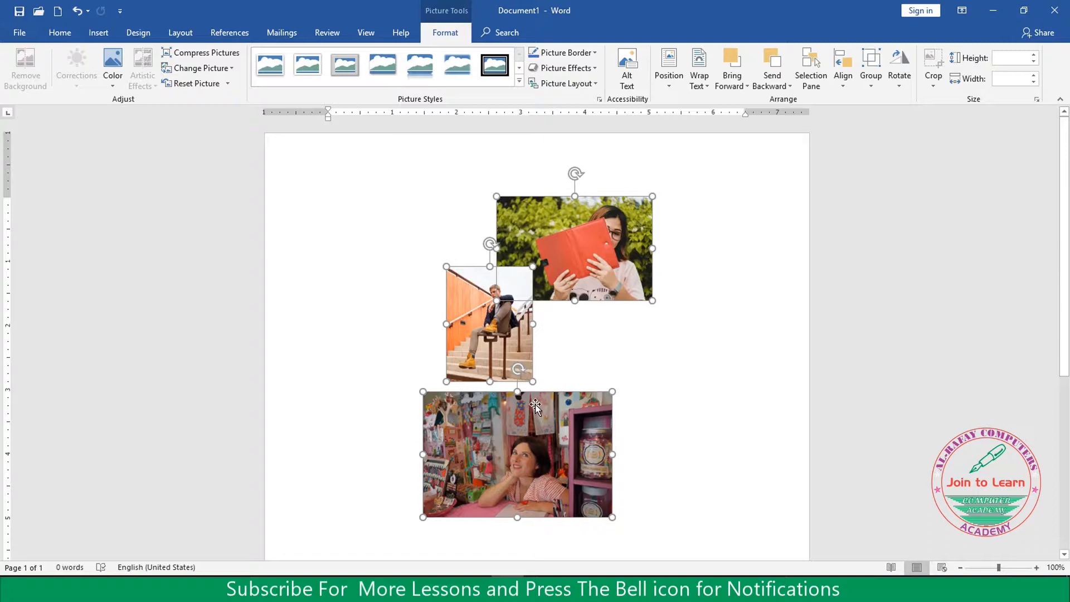
left_click(844, 89)
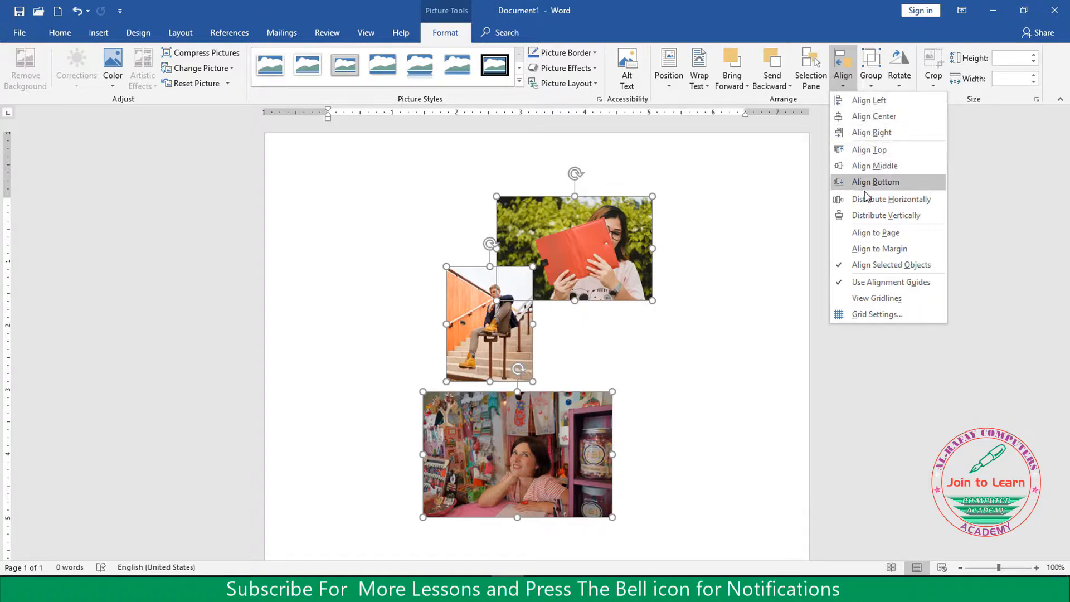
left_click(857, 103)
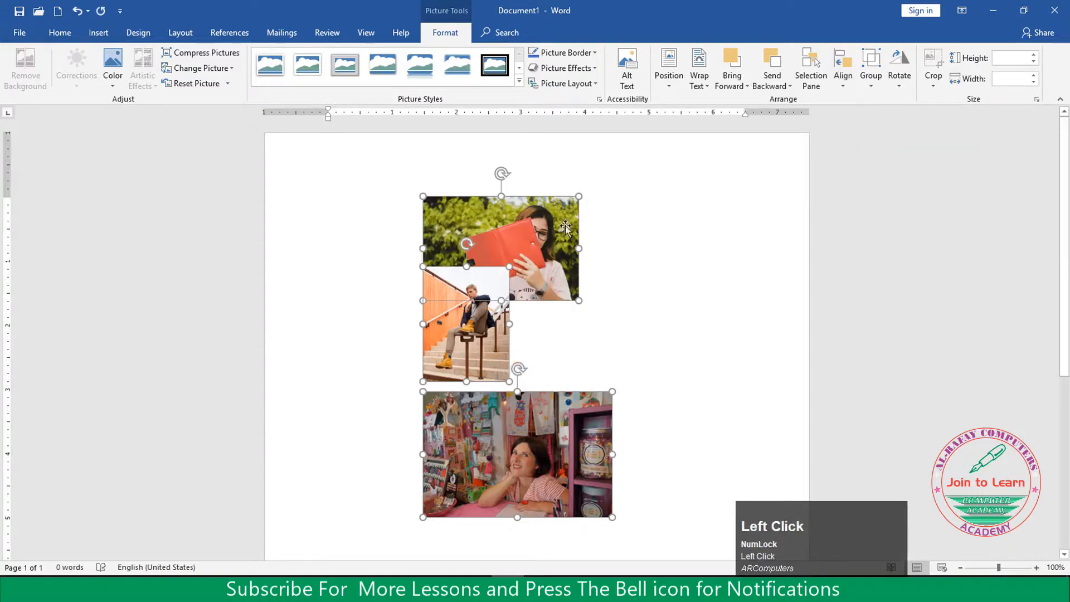
Move the staircase and shop counter pictures to the right to form a descending diagonal from the red book picture.
left_click(595, 339)
left_click_drag(501, 337, 630, 302)
left_click_drag(556, 448, 735, 336)
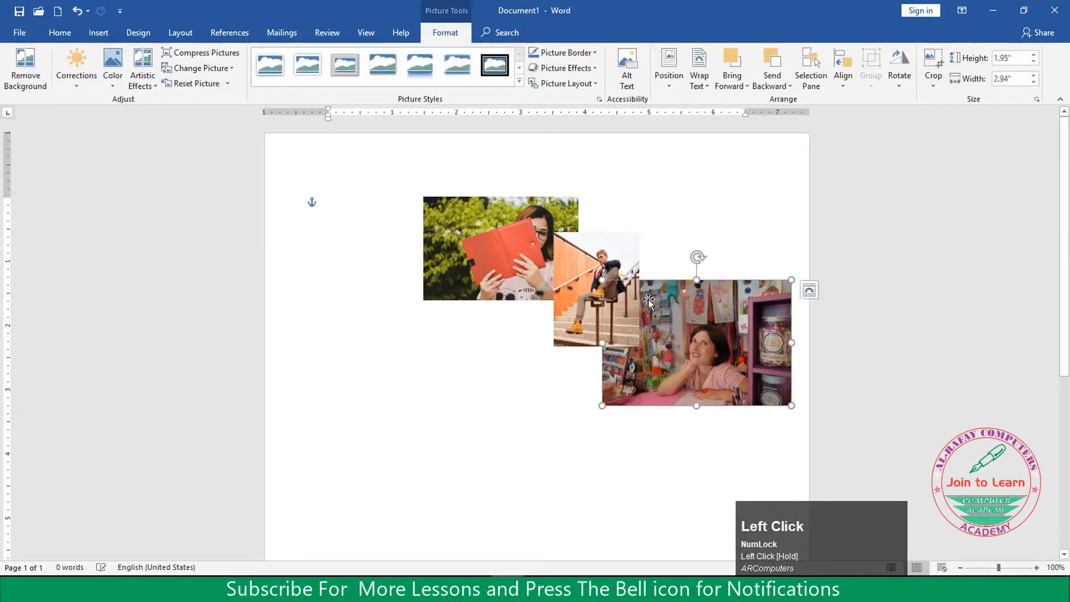
Select all three pictures together and open their alignment options.
left_click(613, 256, "shift")
left_click(515, 244, "shift")
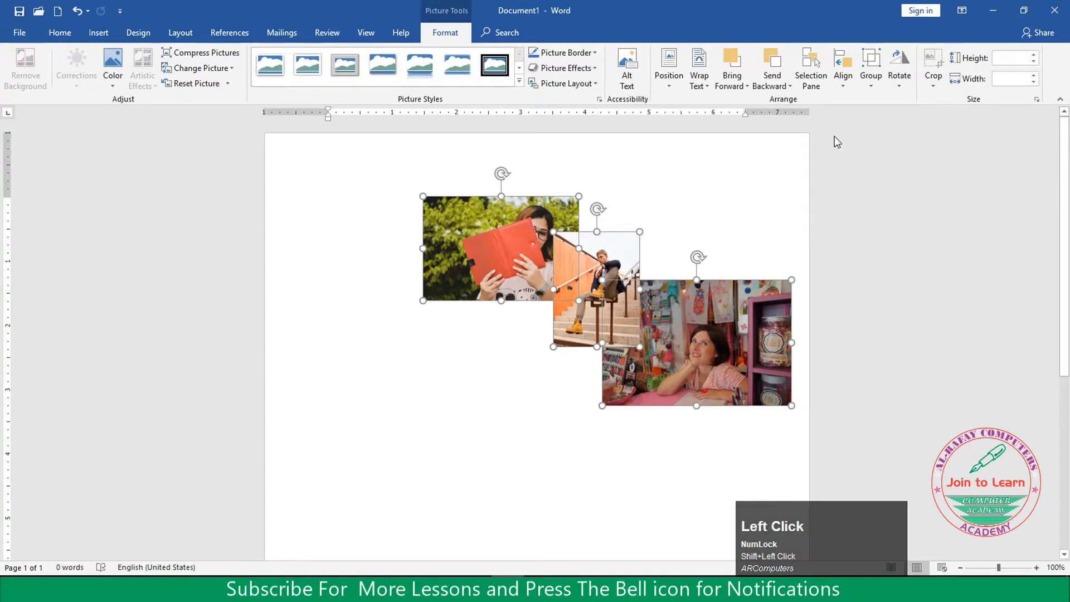
left_click(843, 81)
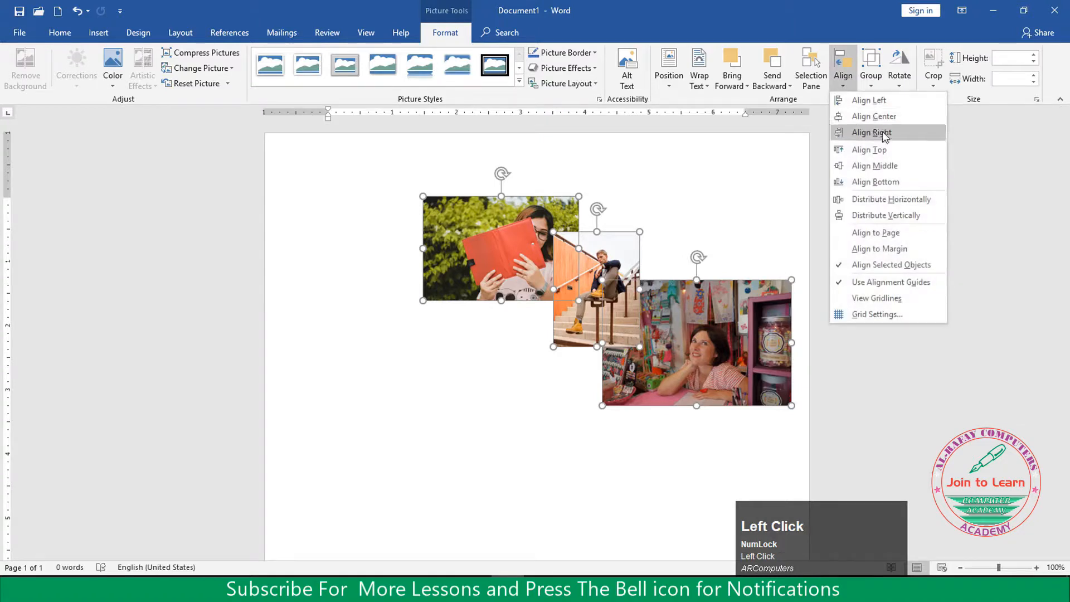
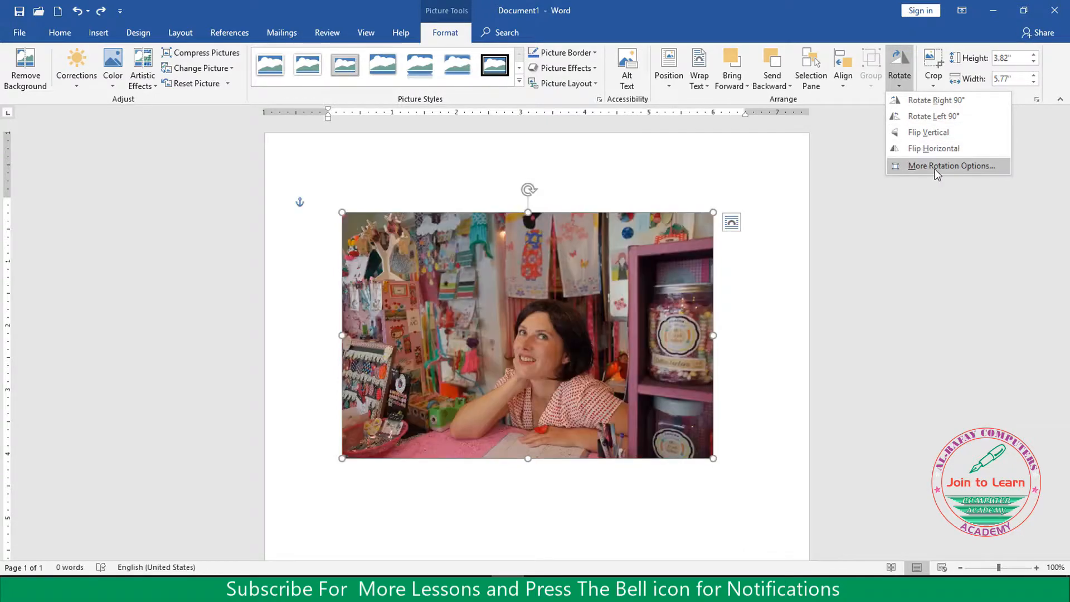
Rotate the shop counter picture by exactly 45° using the detailed rotation options.
left_click(935, 167)
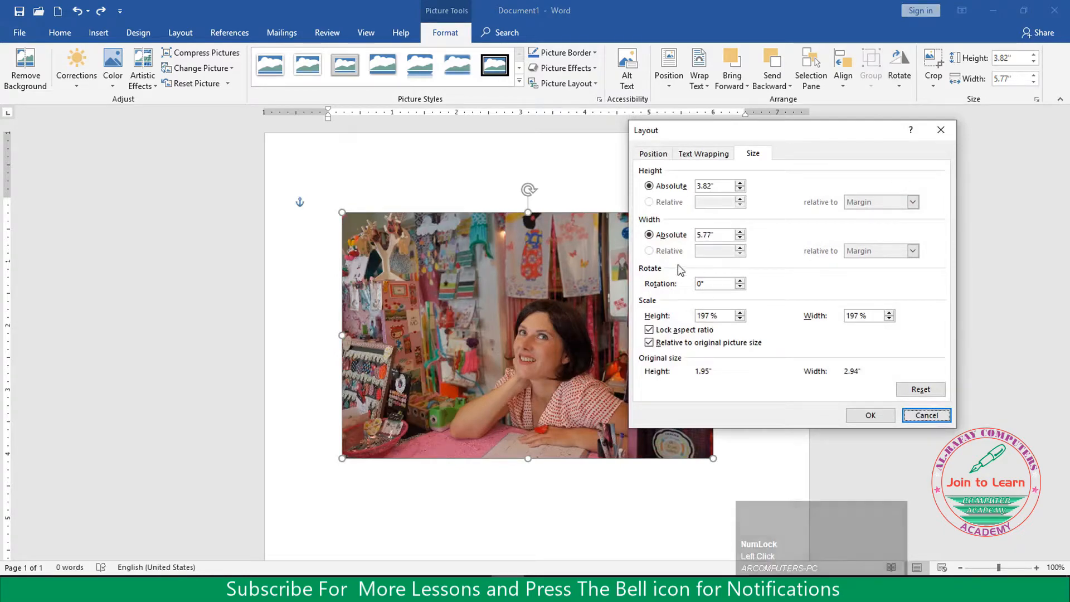
key("ctrl")
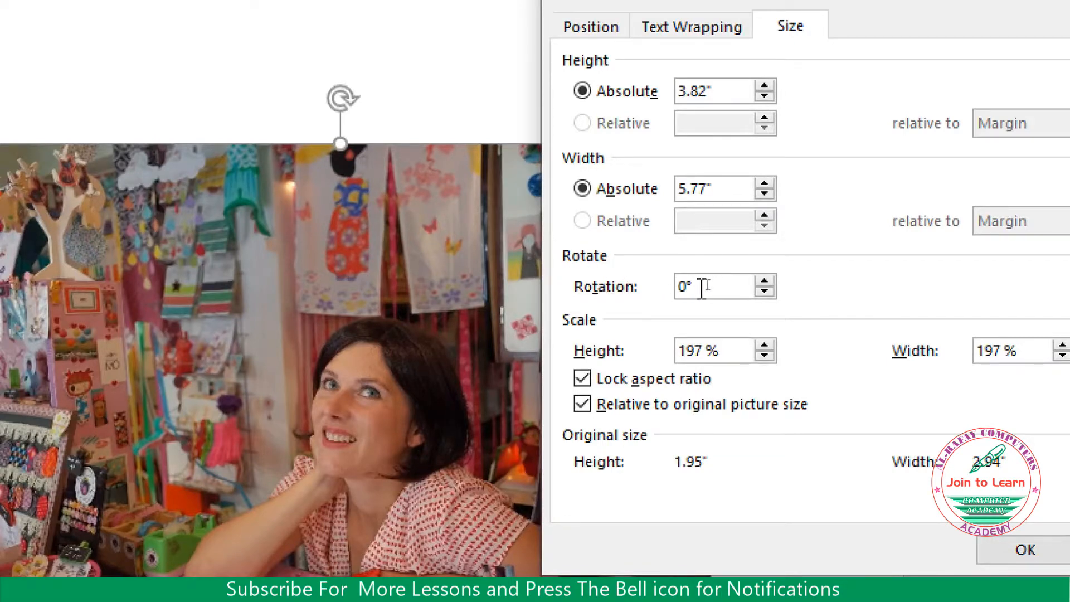
left_click_drag(734, 285, 659, 285)
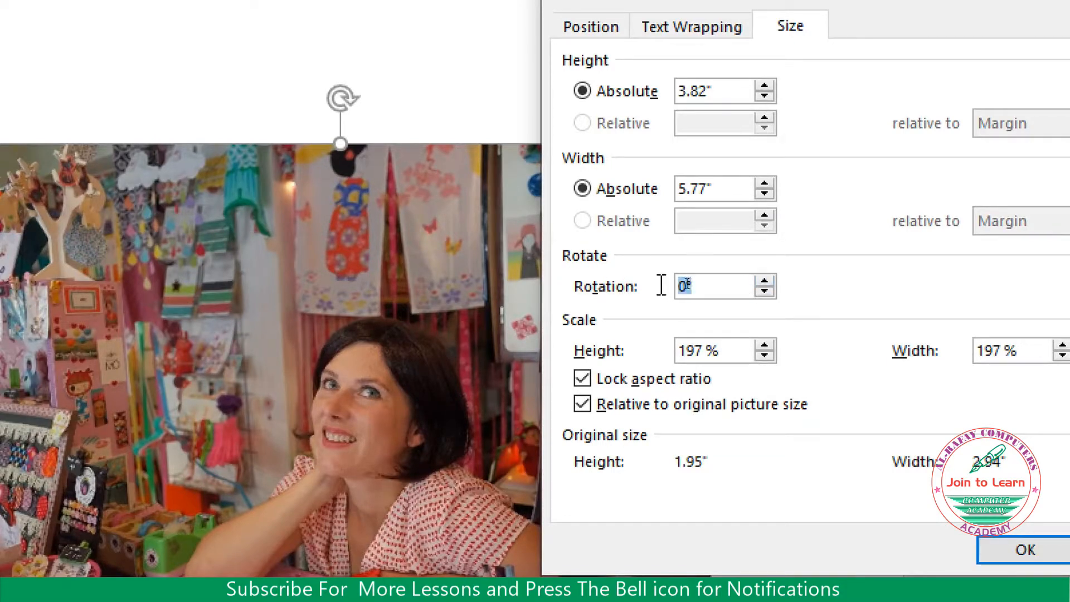
type("45")
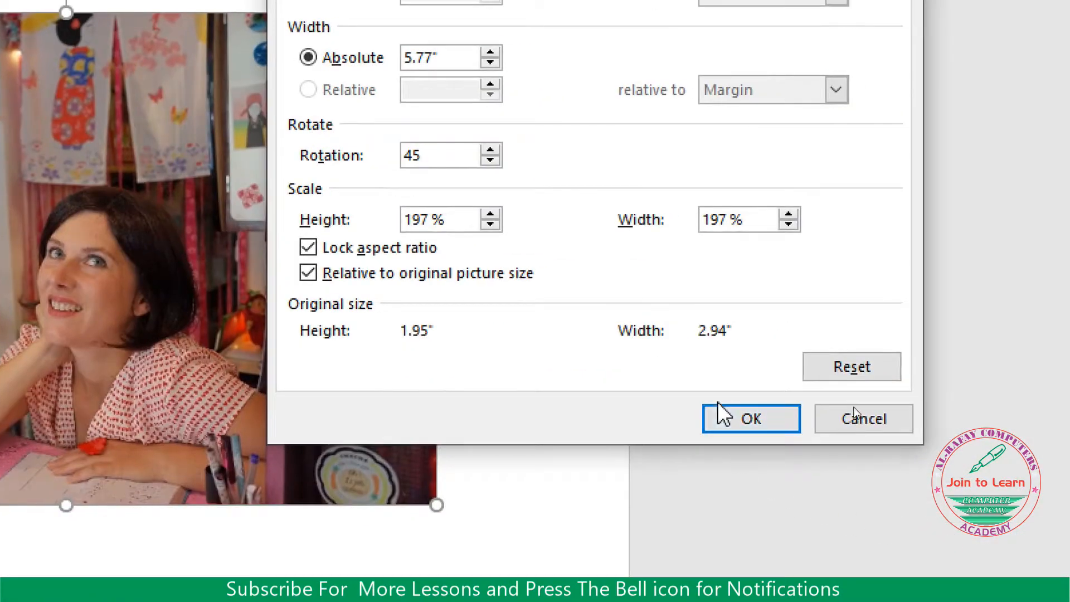
left_click(730, 417)
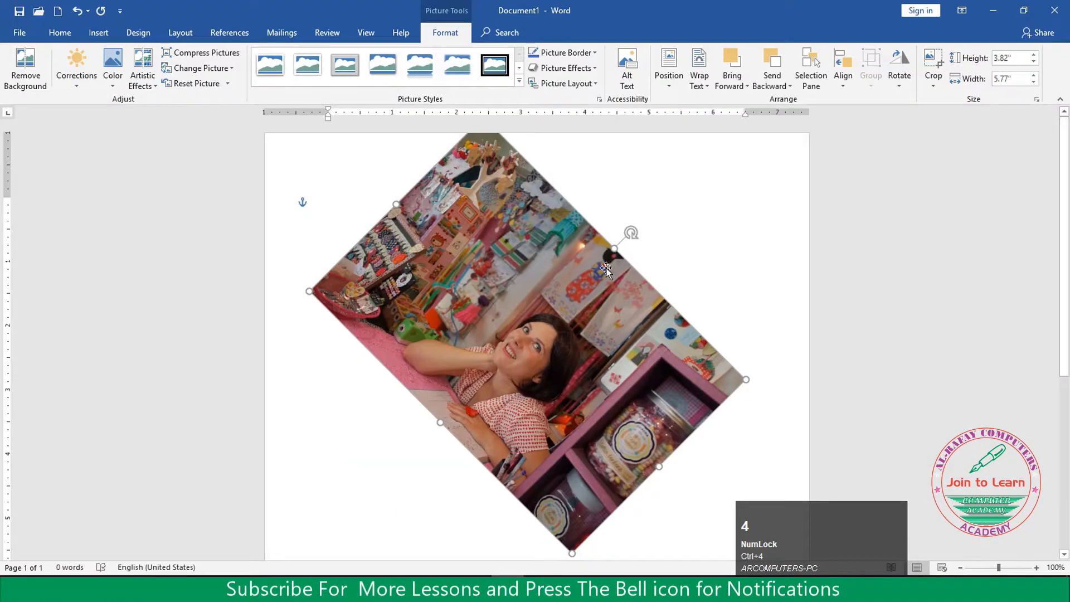
Move the rotated shop counter picture slightly down the page, and undo both the move and the rotation.
left_click_drag(576, 263, 576, 300)
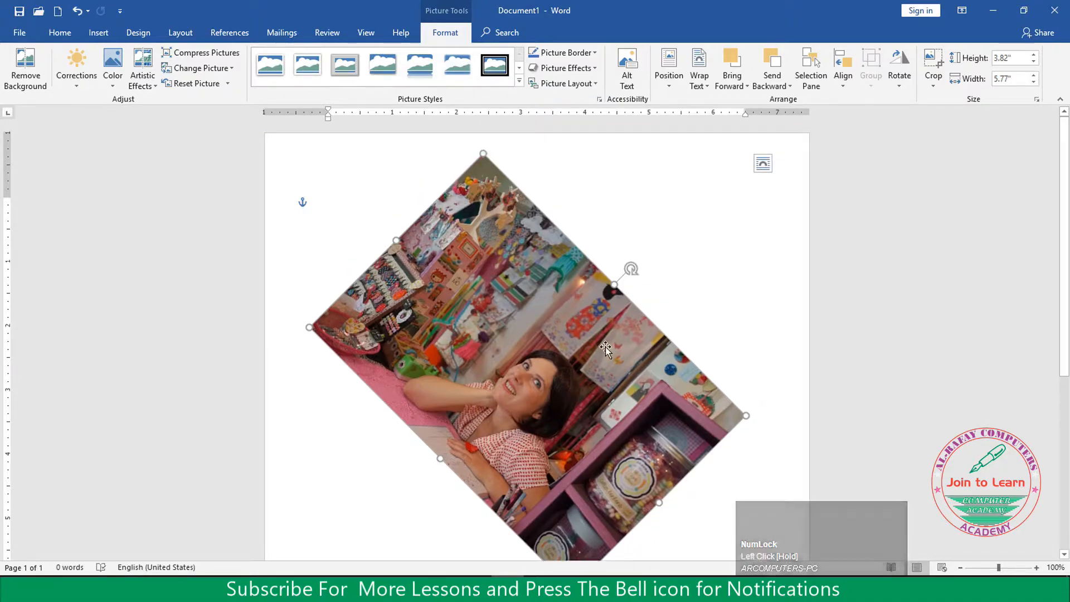
key("ctrl+z")
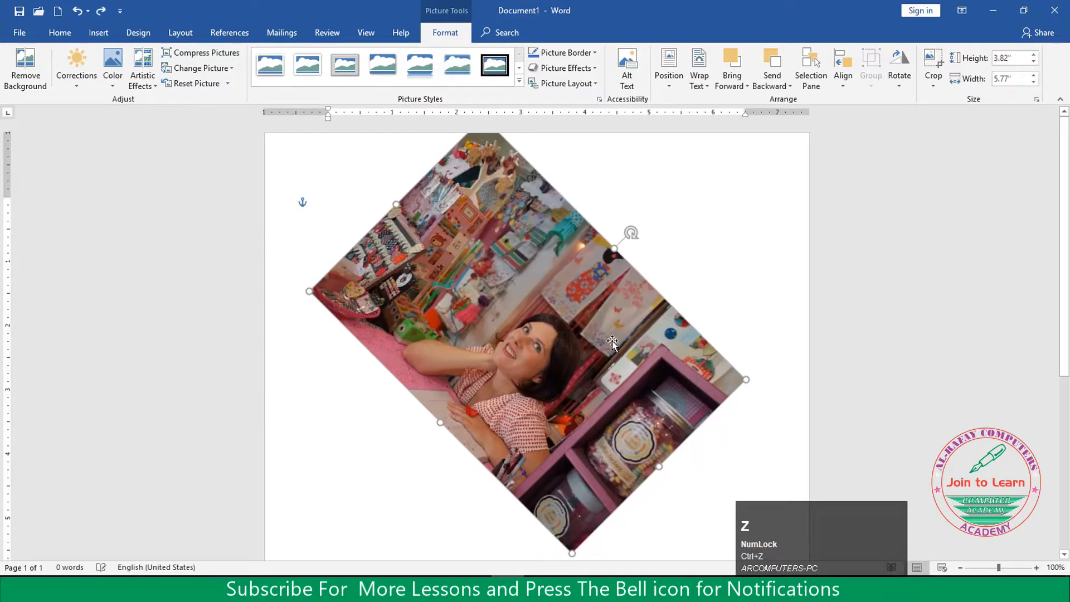
key("ctrl+z")
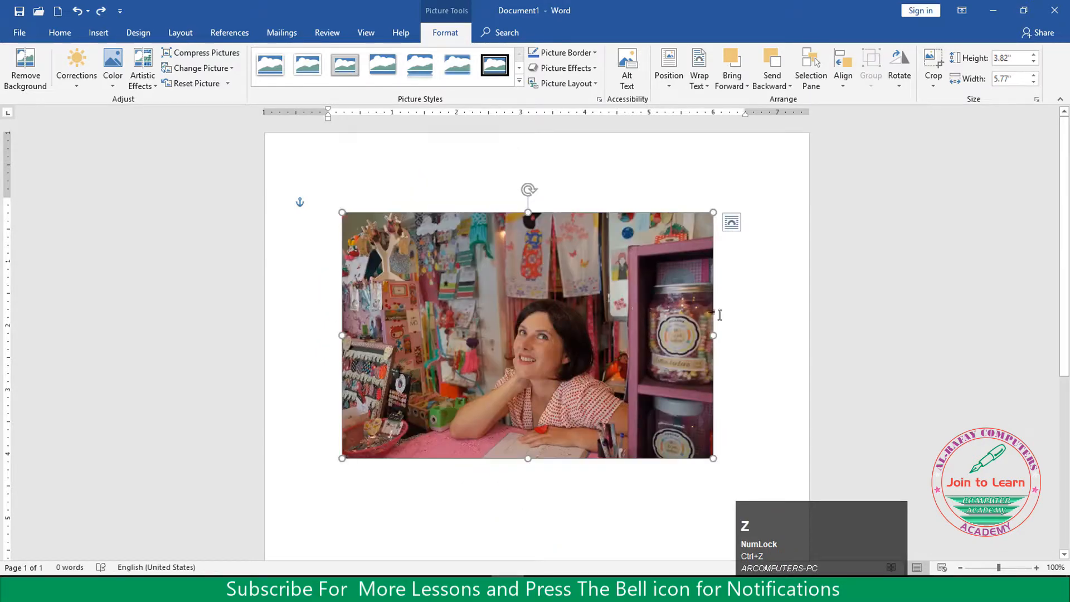
Move the shop counter picture slightly up and to the right on the page.
left_click(649, 285)
left_click_drag(649, 284, 651, 278)
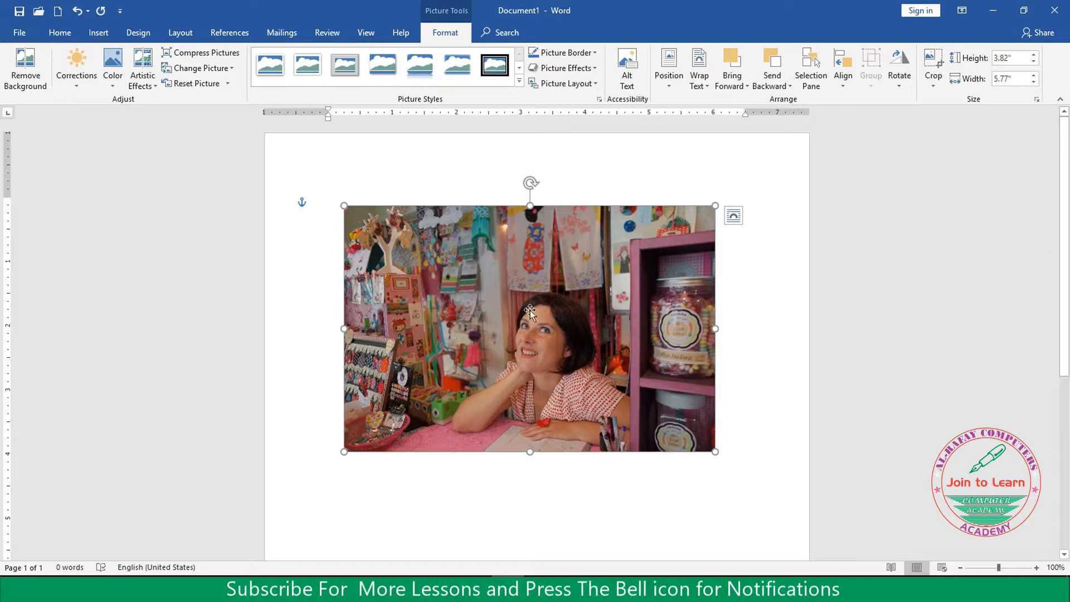
left_click_drag(558, 271, 589, 271)
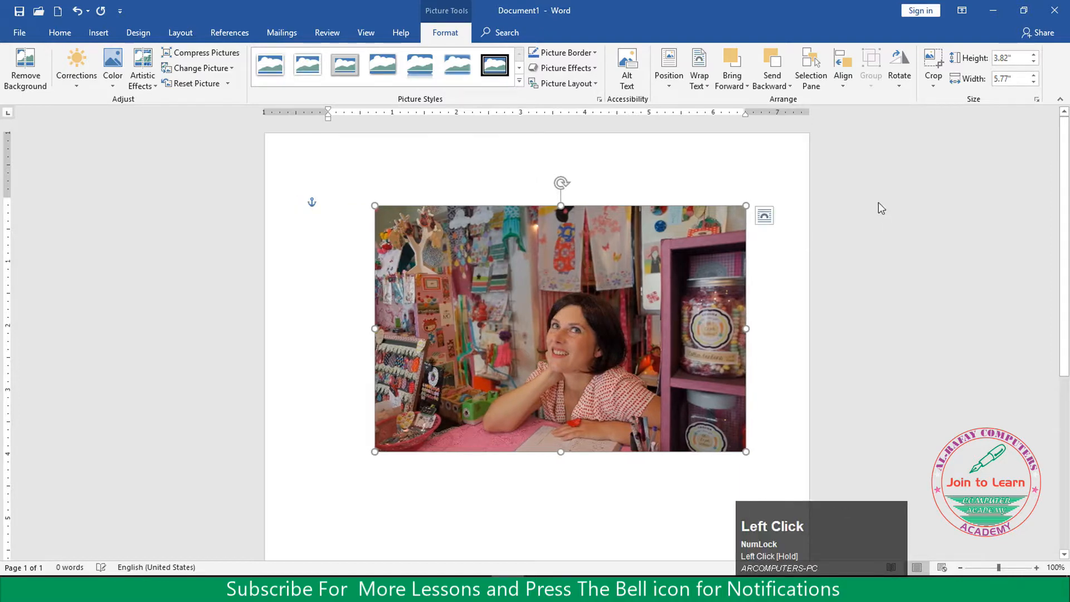
Crop the shop counter picture from its left and upper edges to about 2.89" high by 4.18" wide.
left_click(935, 62)
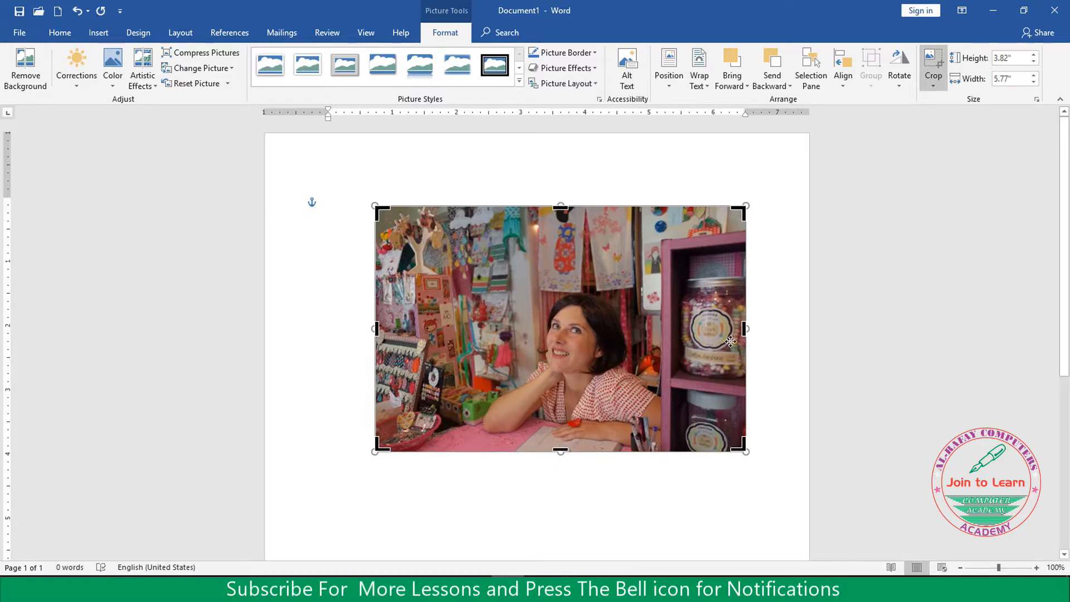
left_click_drag(744, 330, 670, 332)
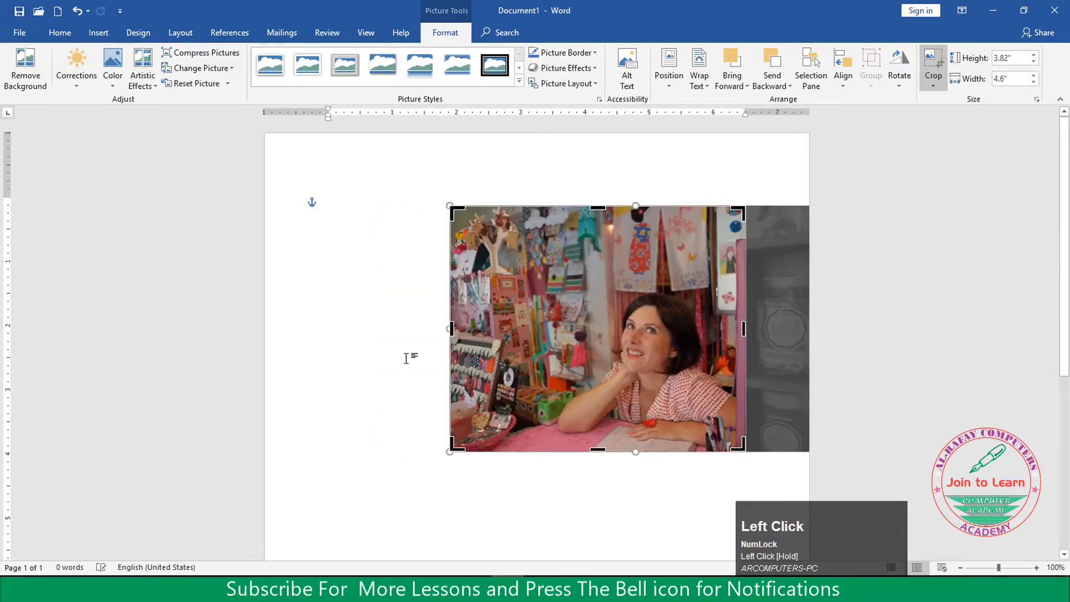
left_click_drag(450, 329, 546, 338)
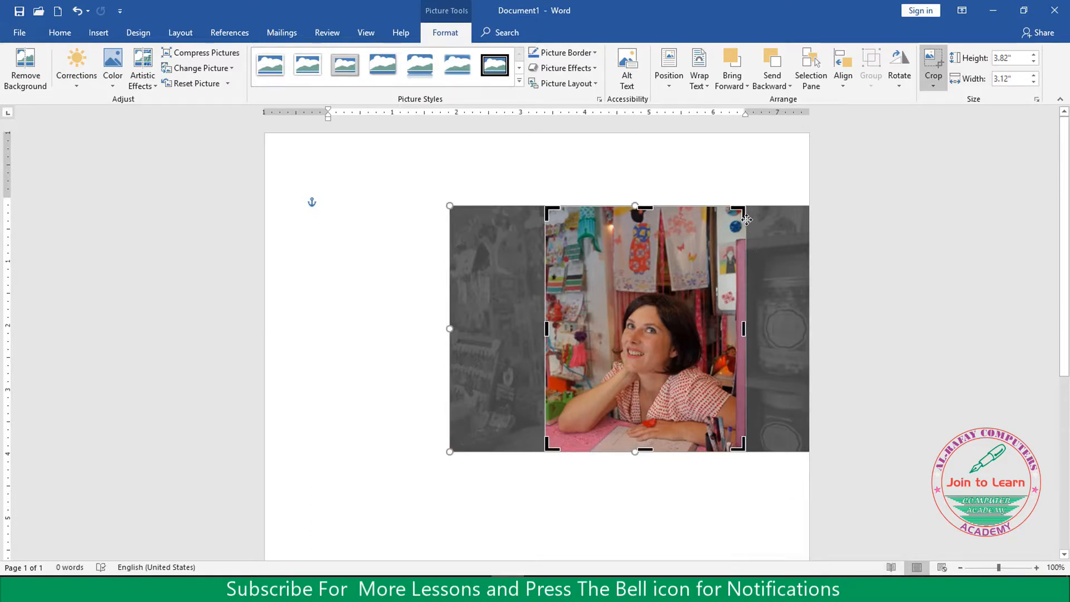
left_click_drag(739, 211, 811, 252)
left_click_drag(673, 254, 674, 267)
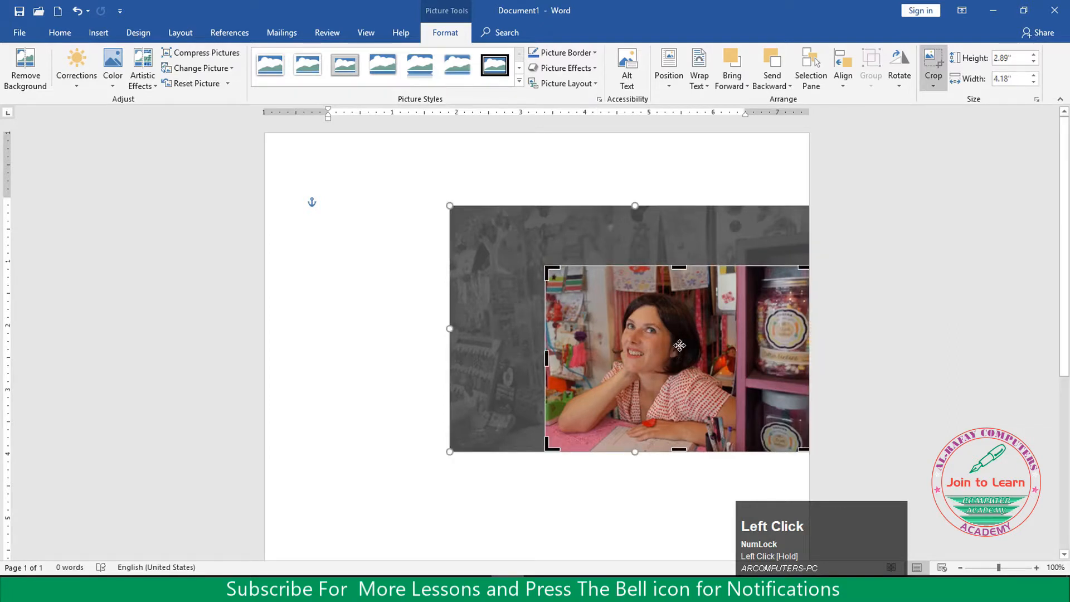
left_click(932, 69)
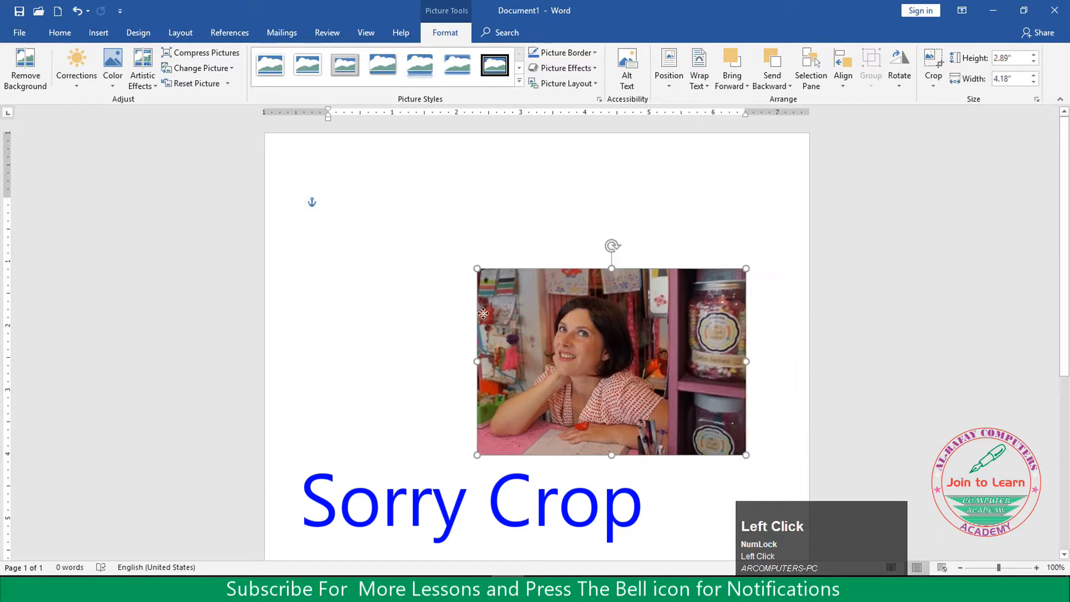
Reposition the cropped picture near the upper middle of the page and resize it to about 2.43" high by 3.51" wide.
left_click_drag(483, 313, 335, 271)
left_click_drag(595, 415, 651, 452)
left_click_drag(530, 311, 587, 289)
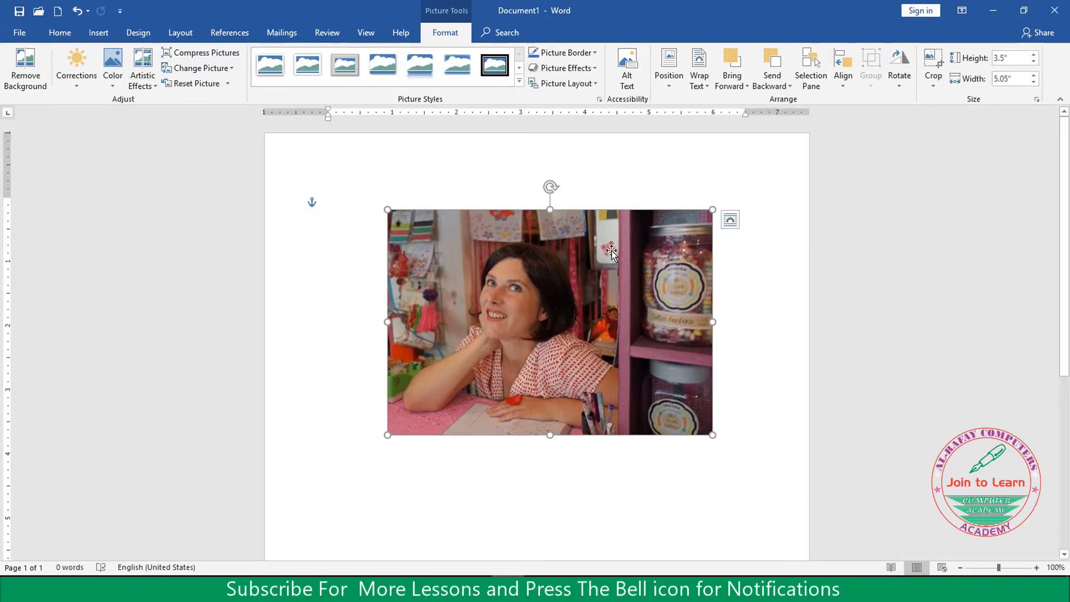
left_click_drag(712, 434, 605, 360)
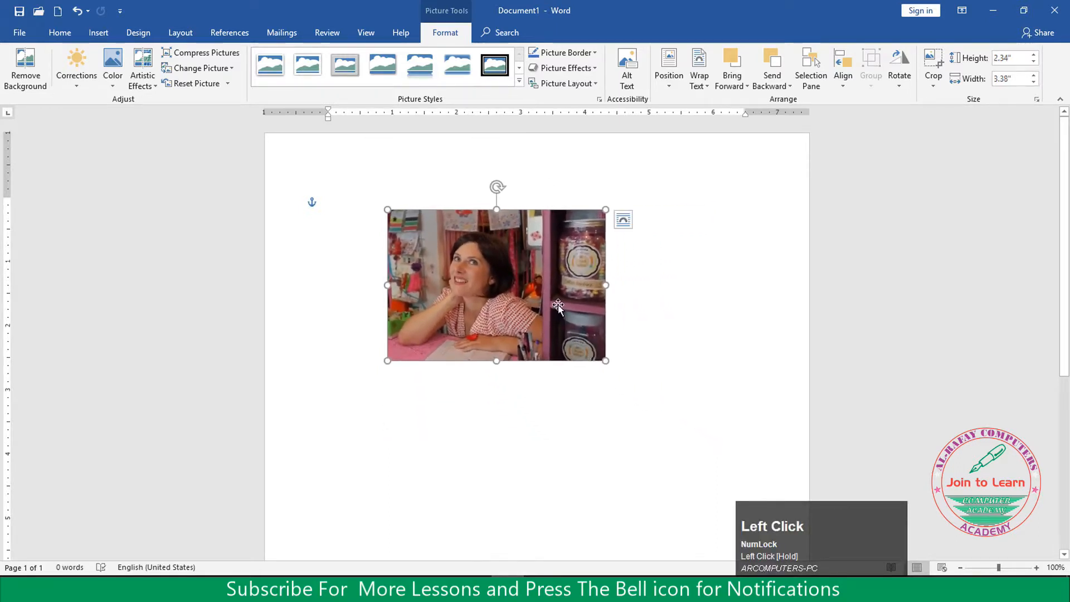
mouse_move(605, 360)
left_mouse_down()
mouse_move(644, 387)
mouse_move(613, 367)
left_mouse_up()
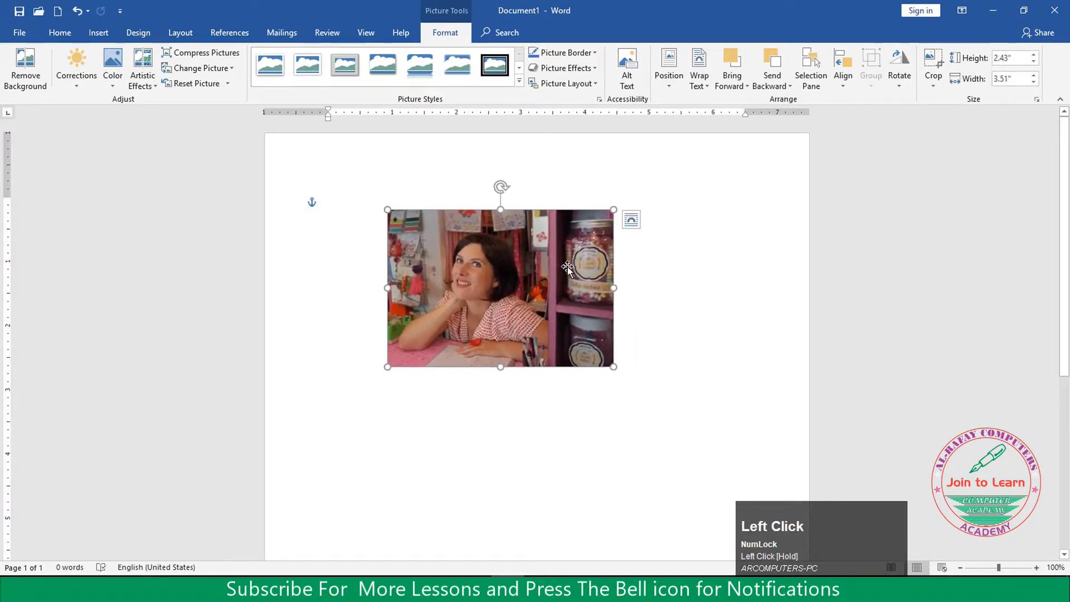
Set the picture's width to 5" and center it horizontally on the page.
left_click(1022, 79)
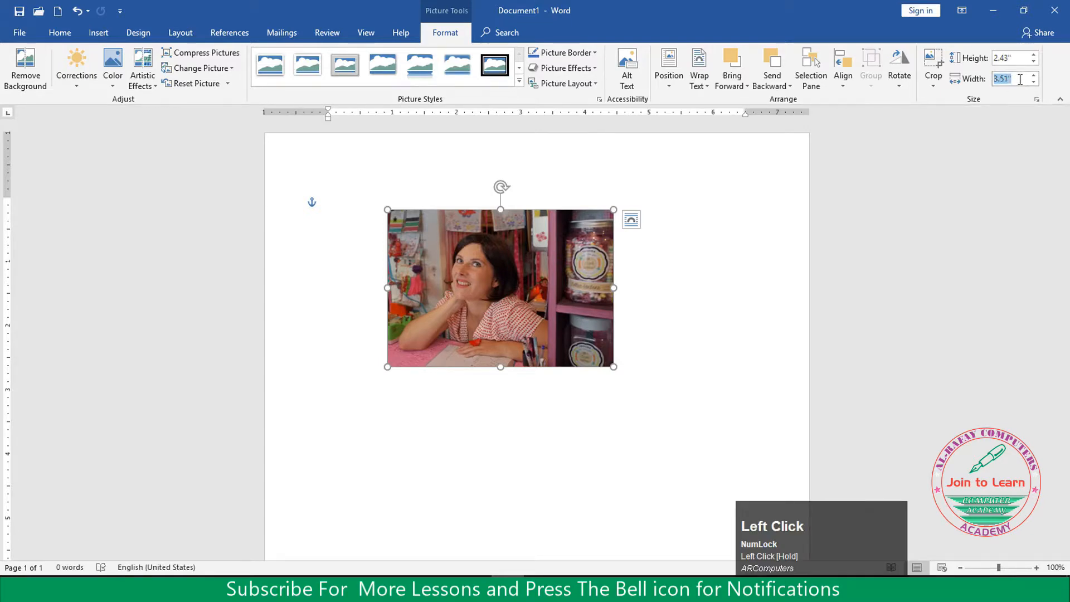
type("5")
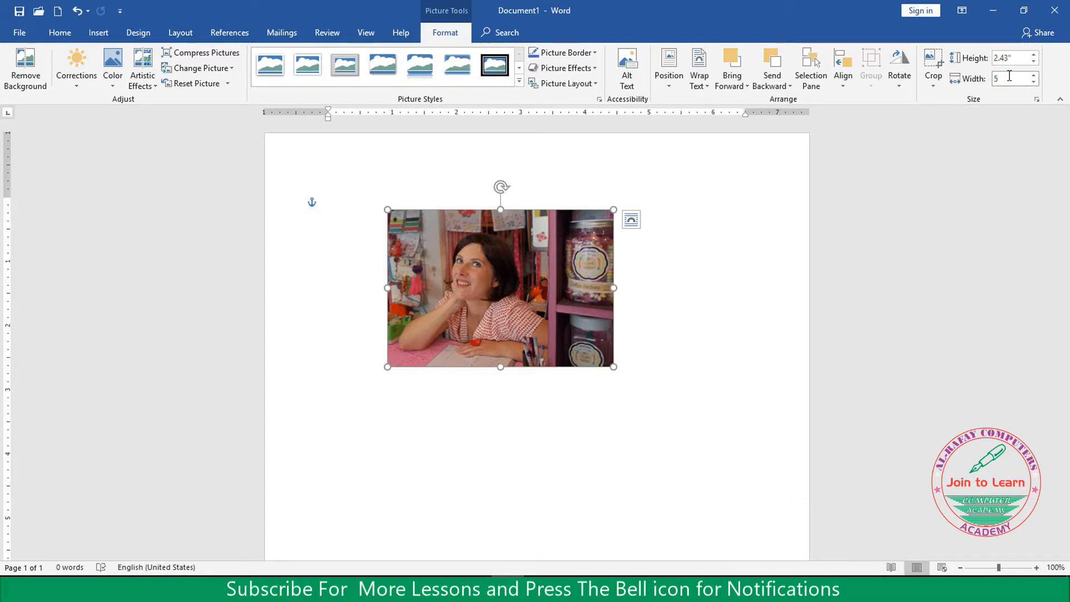
key("Return")
left_click_drag(689, 259, 677, 270)
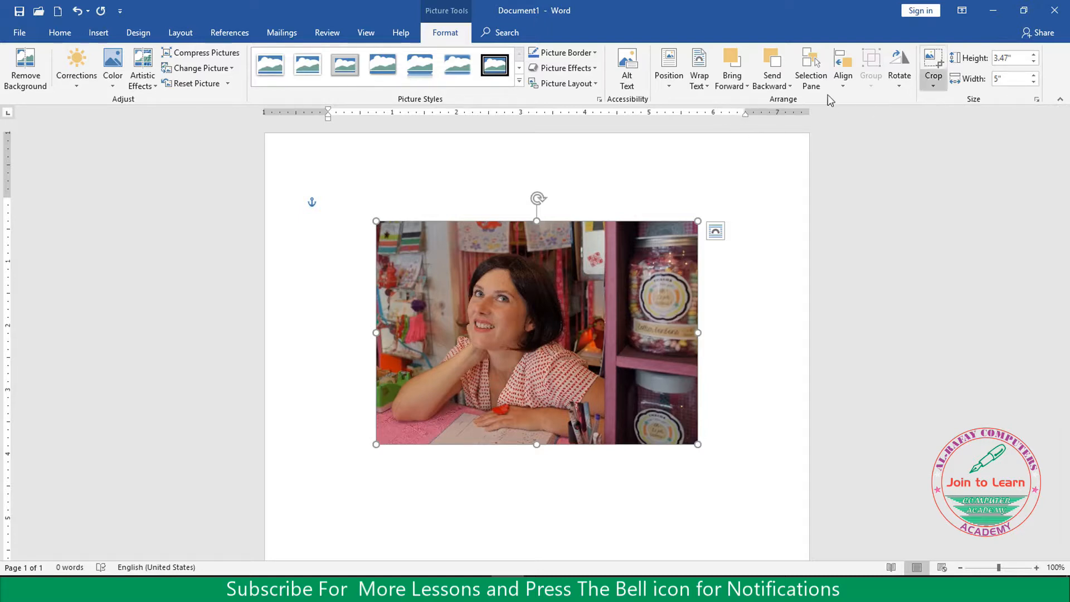
left_click_drag(607, 266, 598, 255)
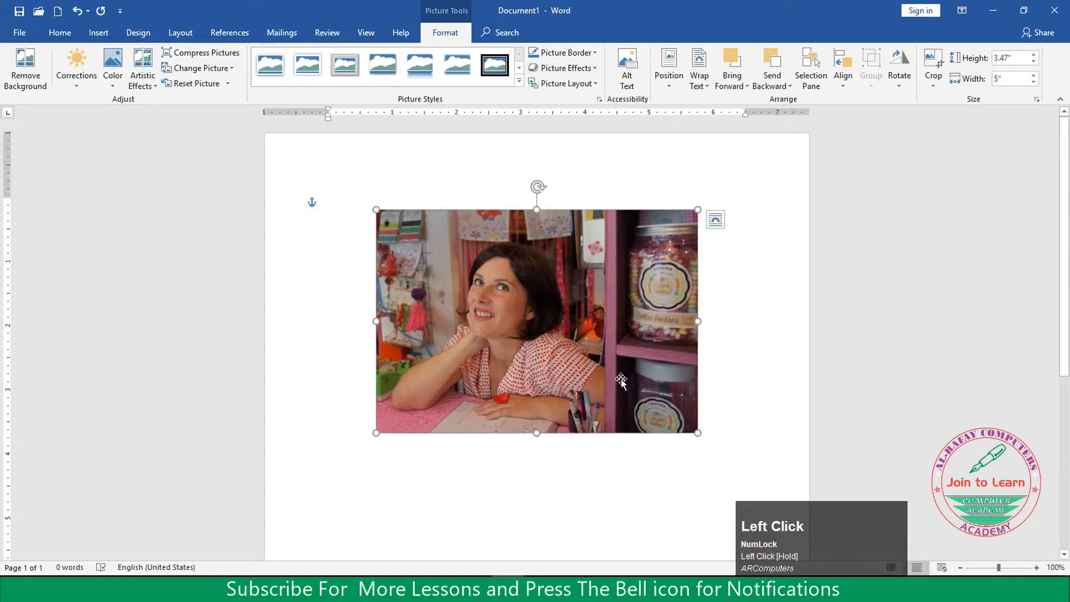
Give the shop counter picture a red border with a 4½ pt weight and a solid line style.
left_click(595, 53)
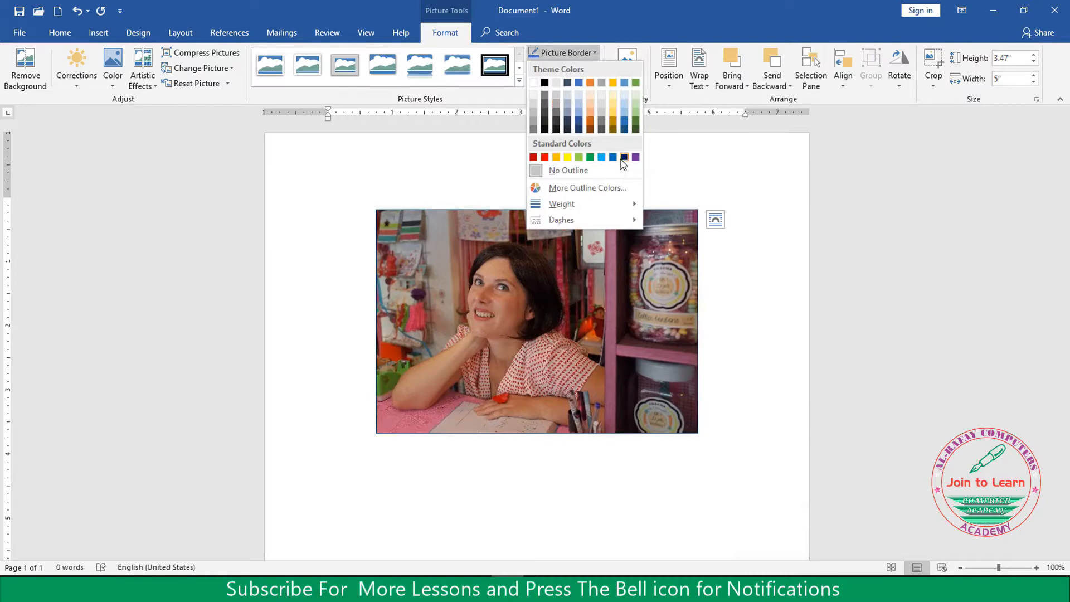
left_click(545, 157)
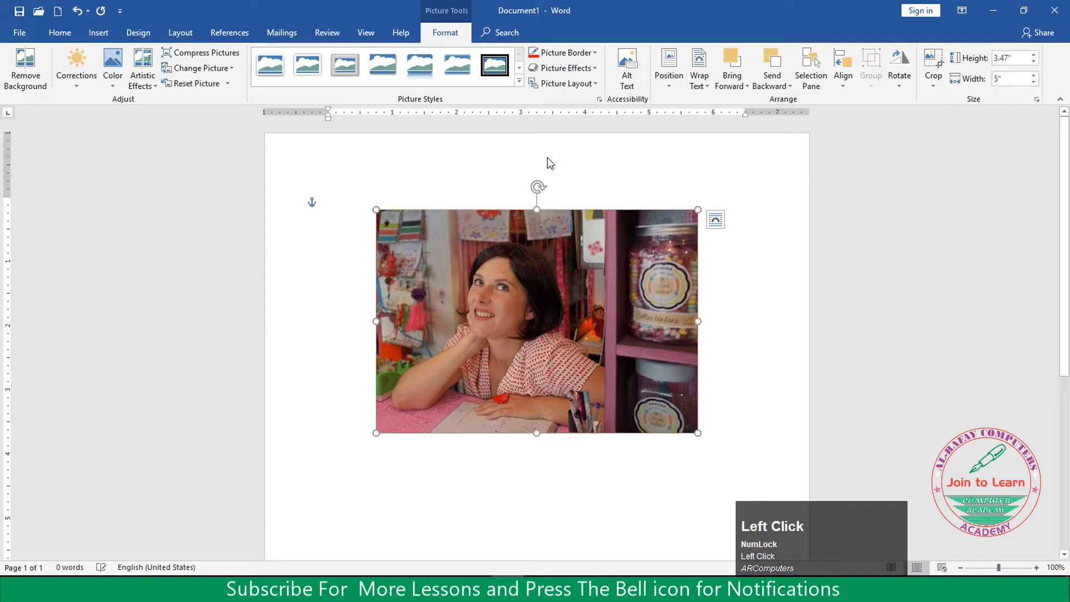
left_click(595, 53)
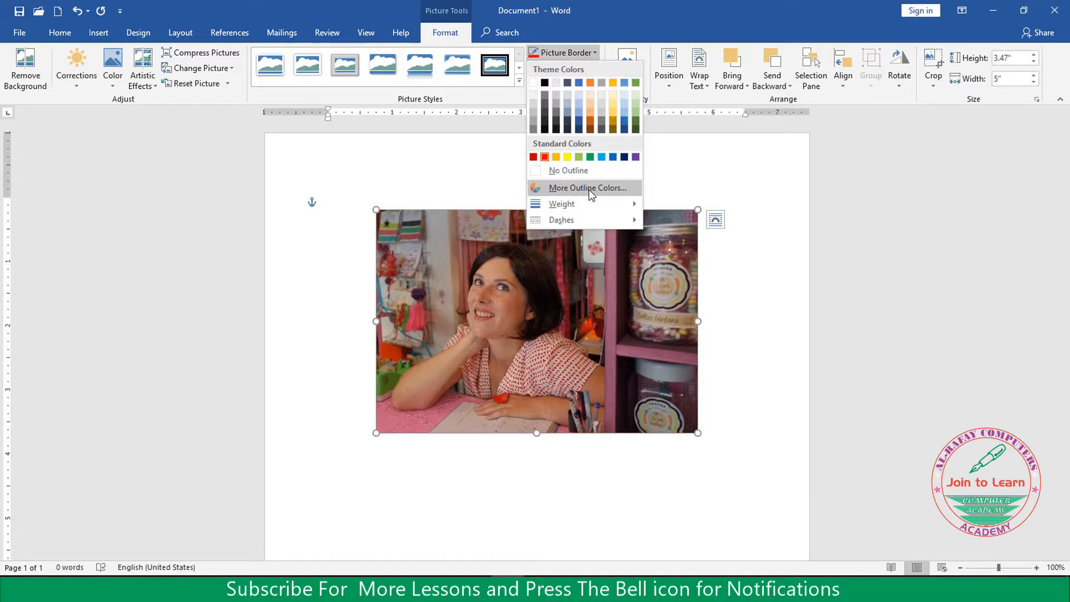
mouse_move(559, 209)
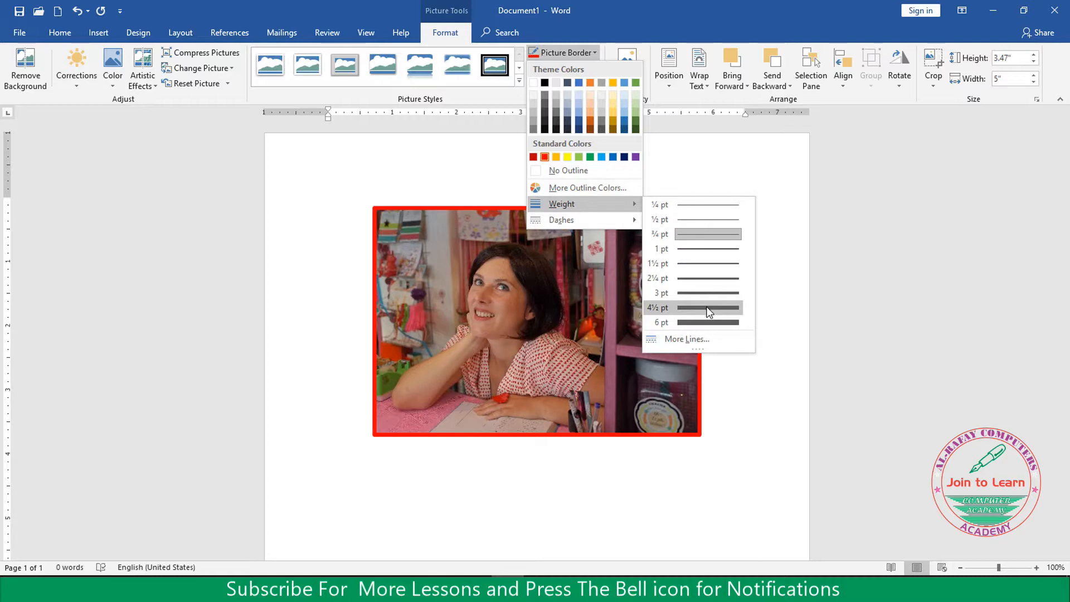
left_click(709, 311)
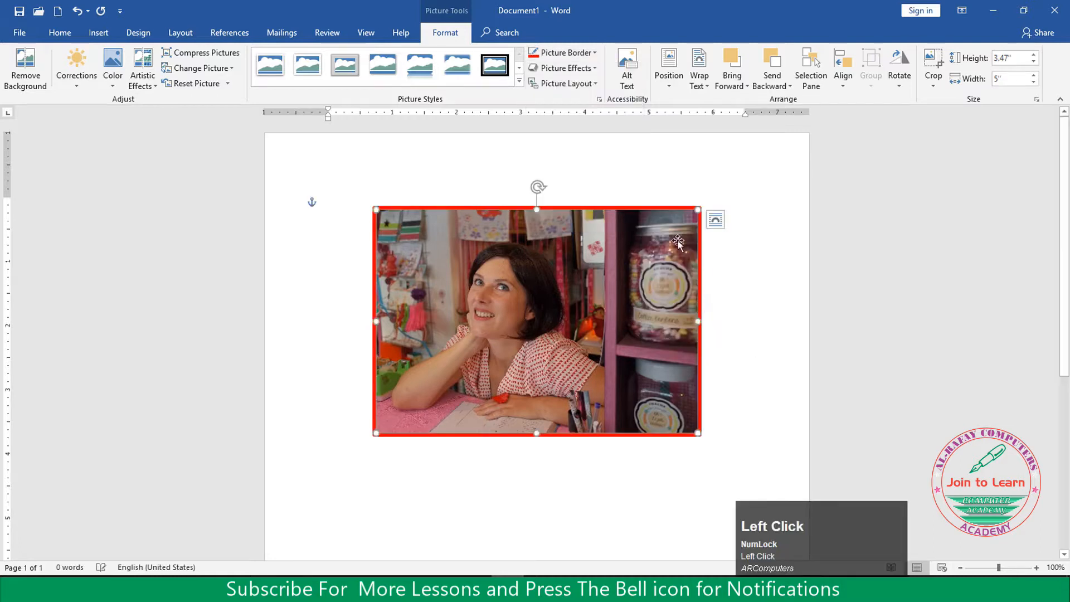
left_click(596, 55)
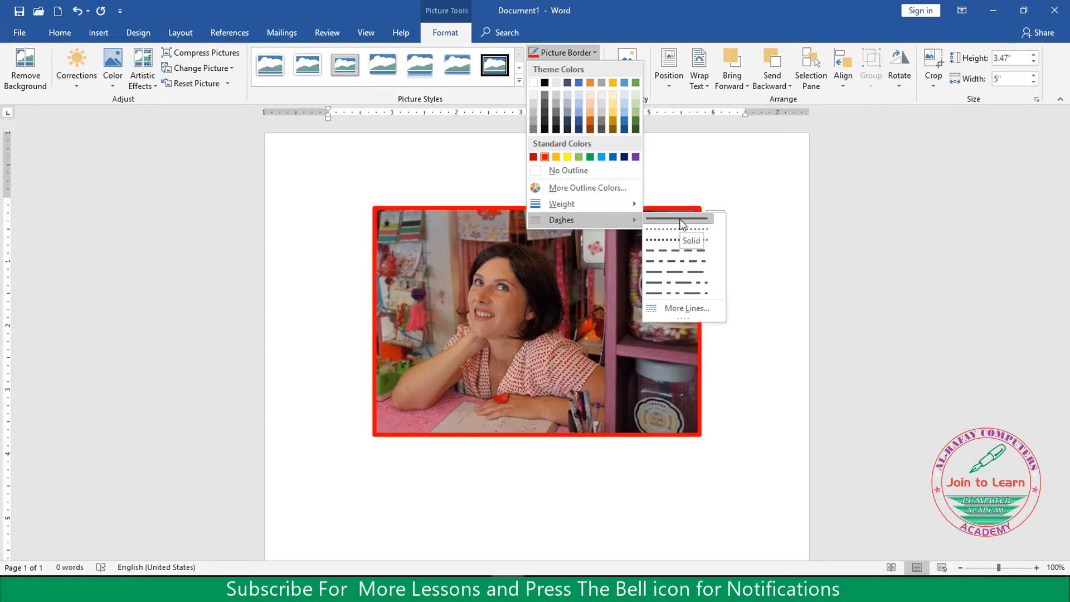
left_click(681, 223)
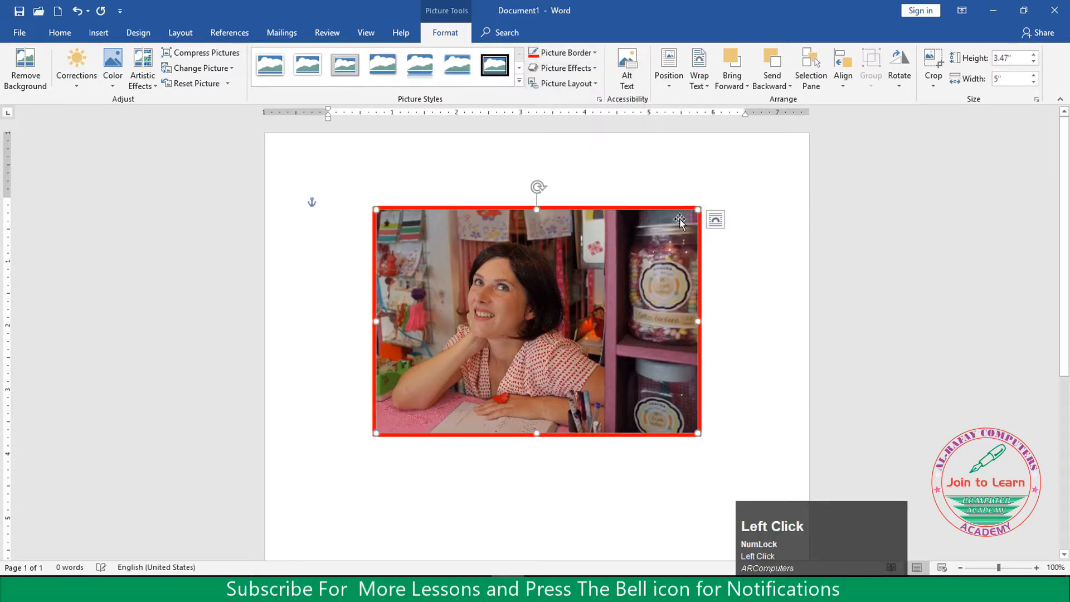
Move the red-bordered shop counter picture up and left, close to the left edge of the page.
left_click(595, 68)
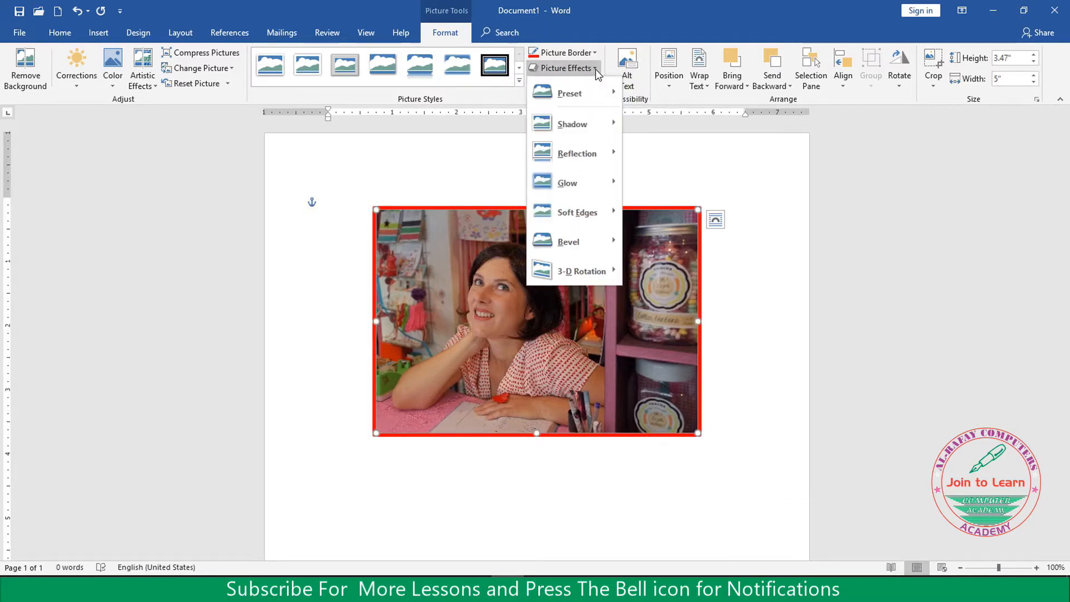
left_click(678, 255)
left_click_drag(629, 307, 537, 298)
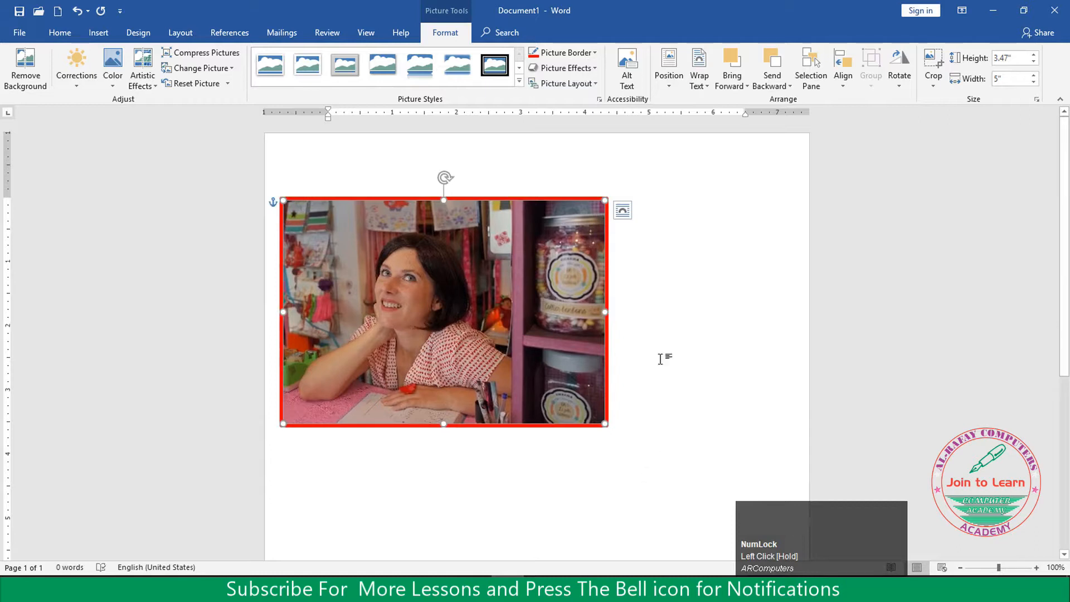
Preview the picture effects on the shop counter picture and apply the first 3-D rotation in the second row of the Parallel presets.
left_click(593, 68)
mouse_move(590, 91)
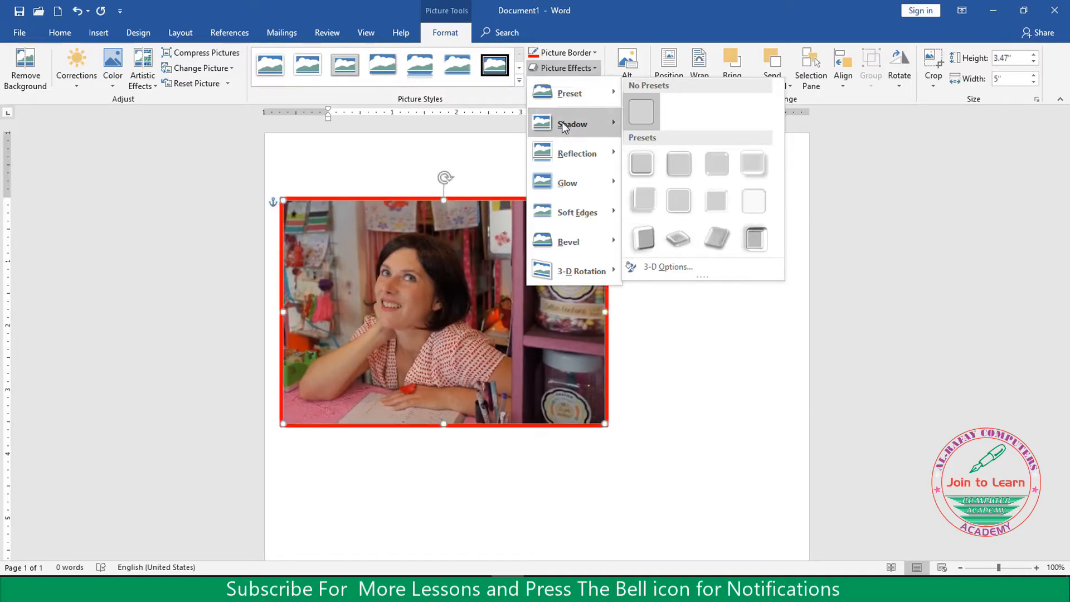
mouse_move(564, 127)
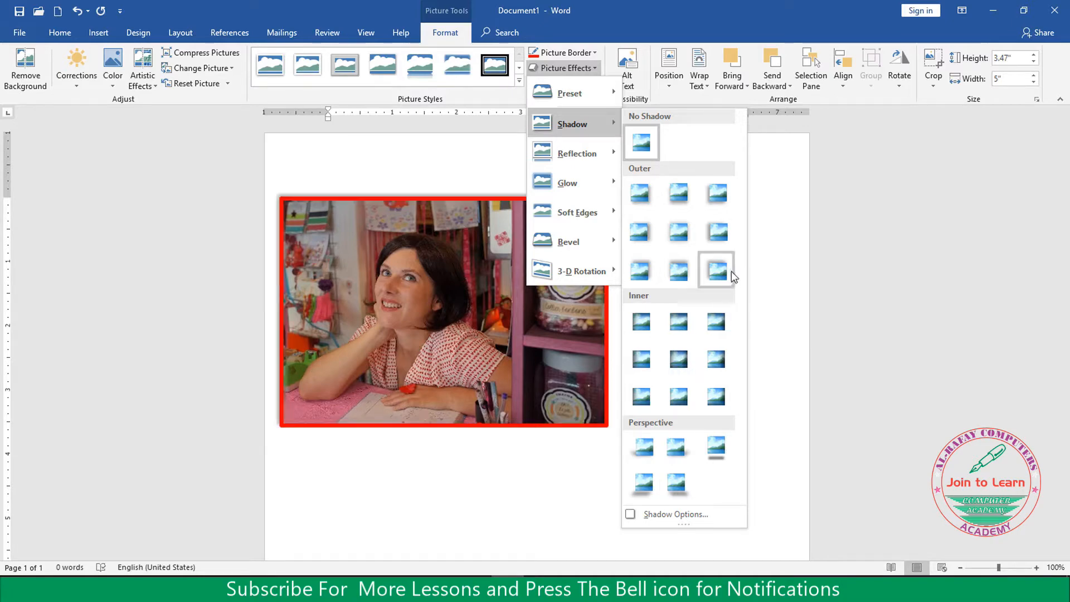
mouse_move(605, 153)
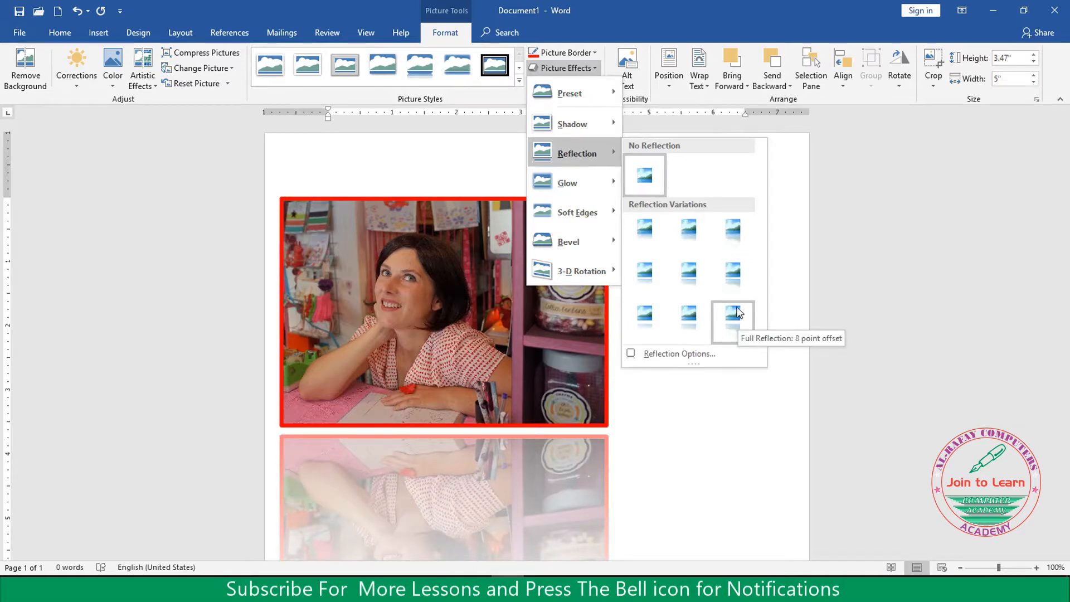
mouse_move(564, 189)
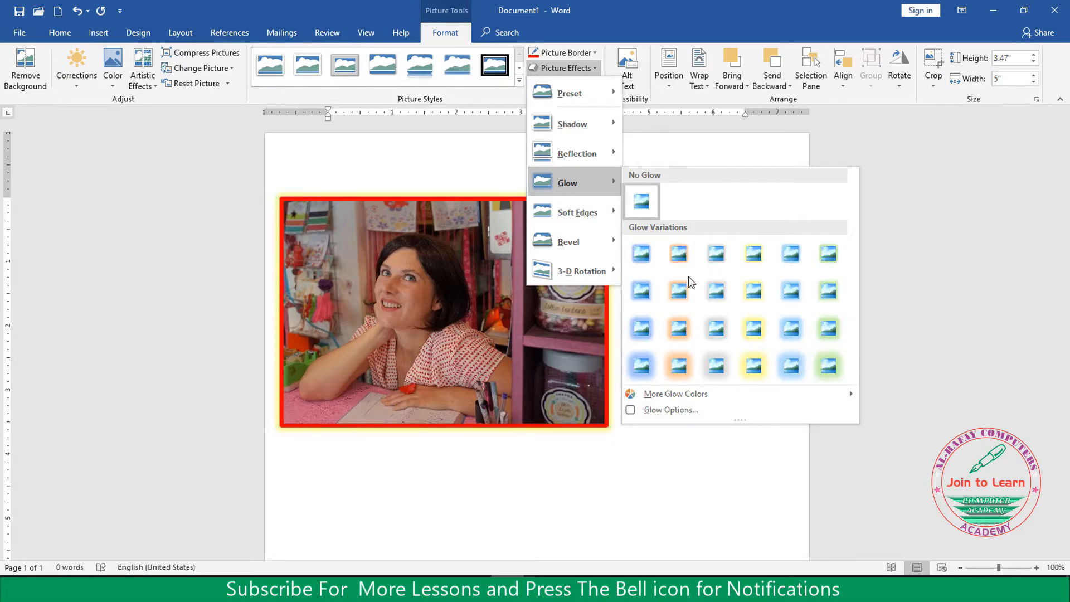
mouse_move(591, 224)
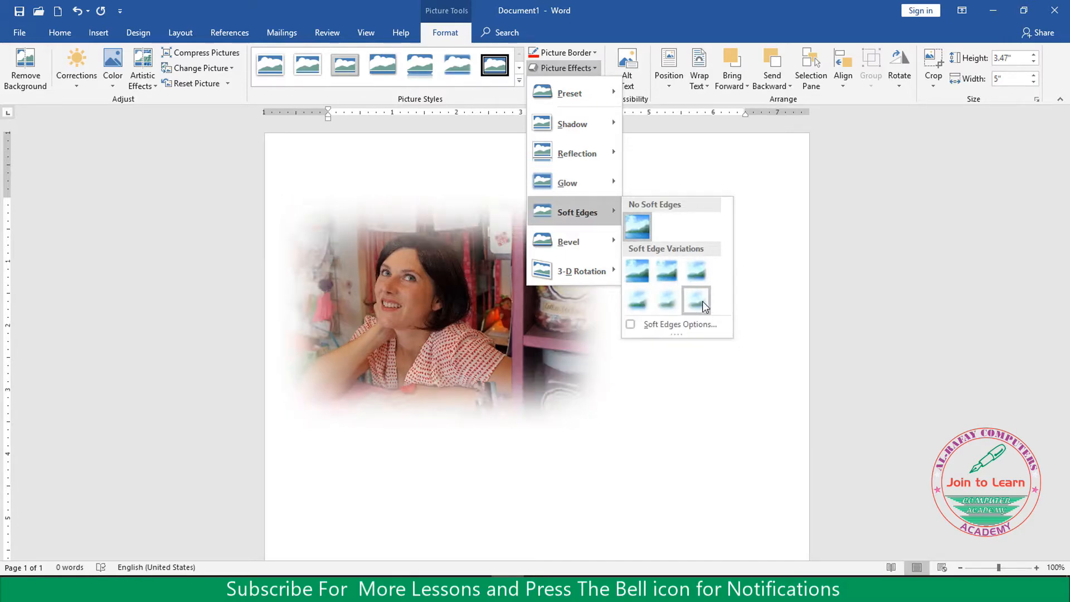
mouse_move(571, 243)
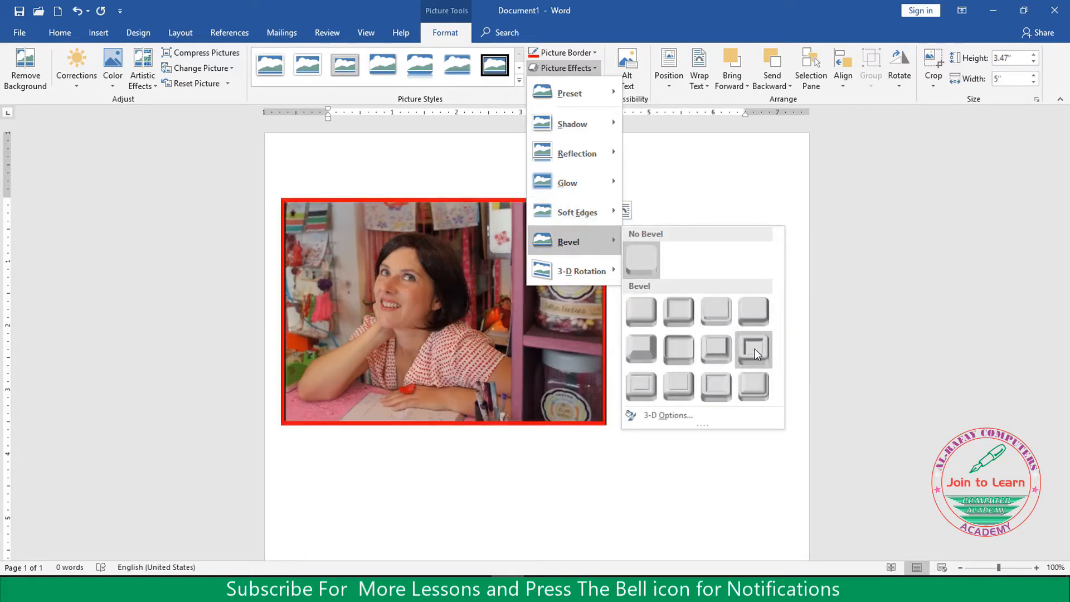
mouse_move(595, 269)
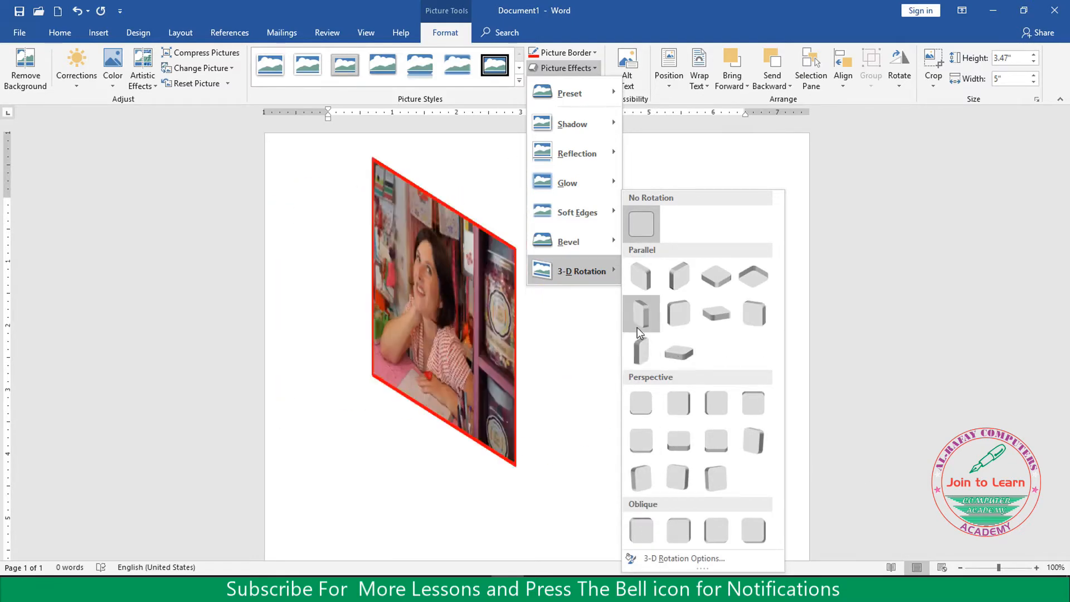
left_click(637, 324)
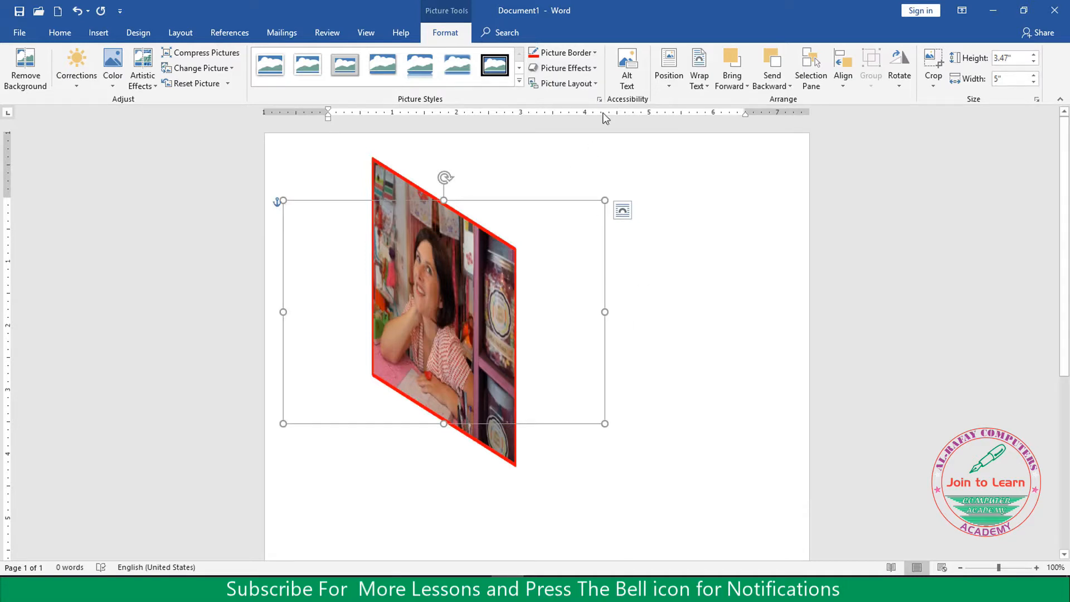
Look over the available picture layouts without applying one, and open the full picture styles gallery for the rotated picture.
left_click(597, 85)
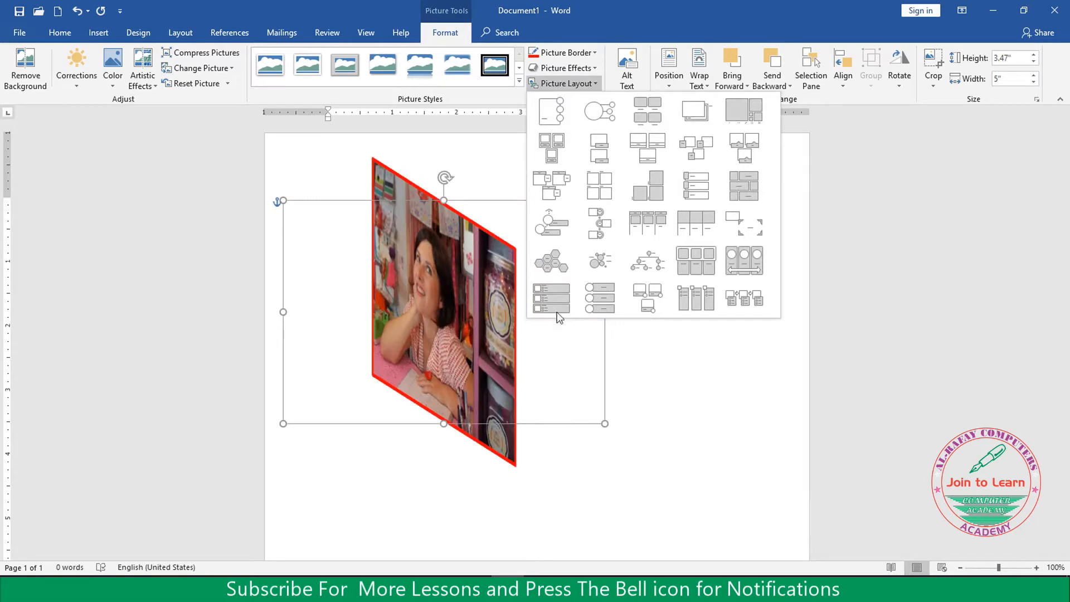
left_click(687, 386)
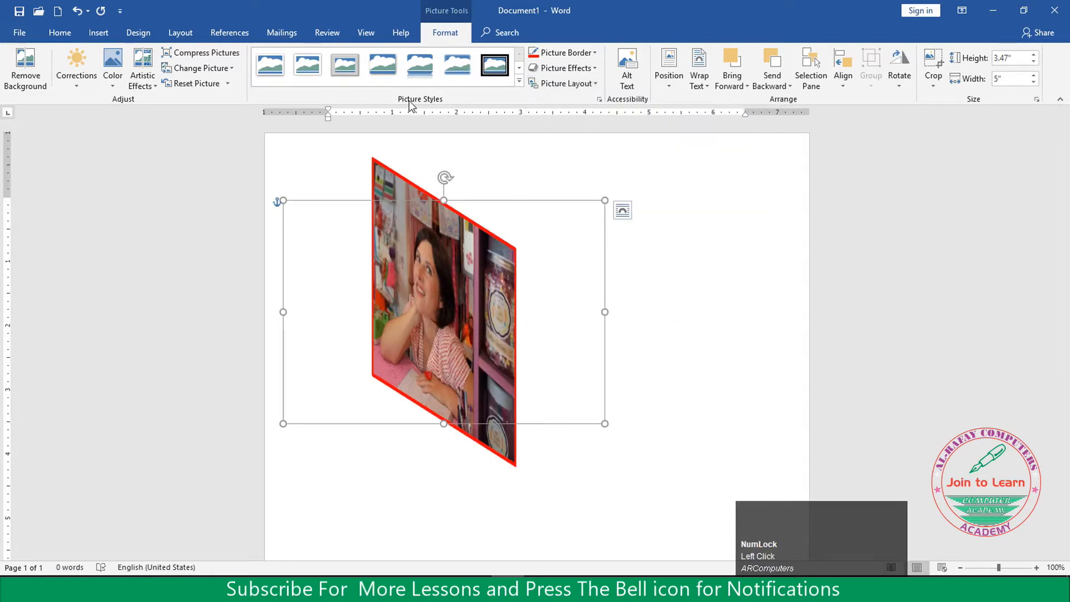
left_click(454, 243)
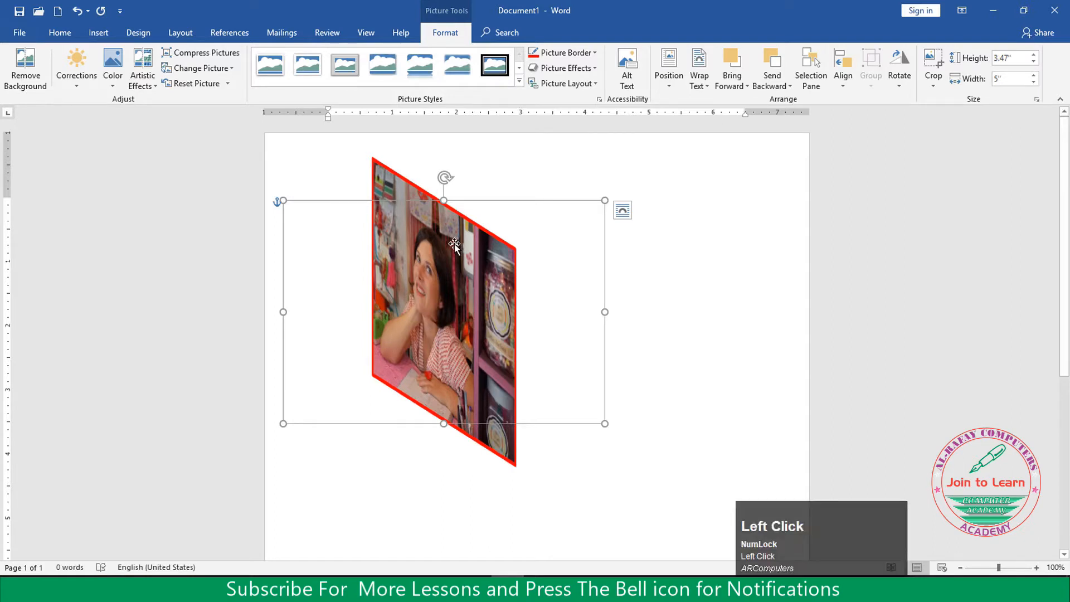
left_click(518, 81)
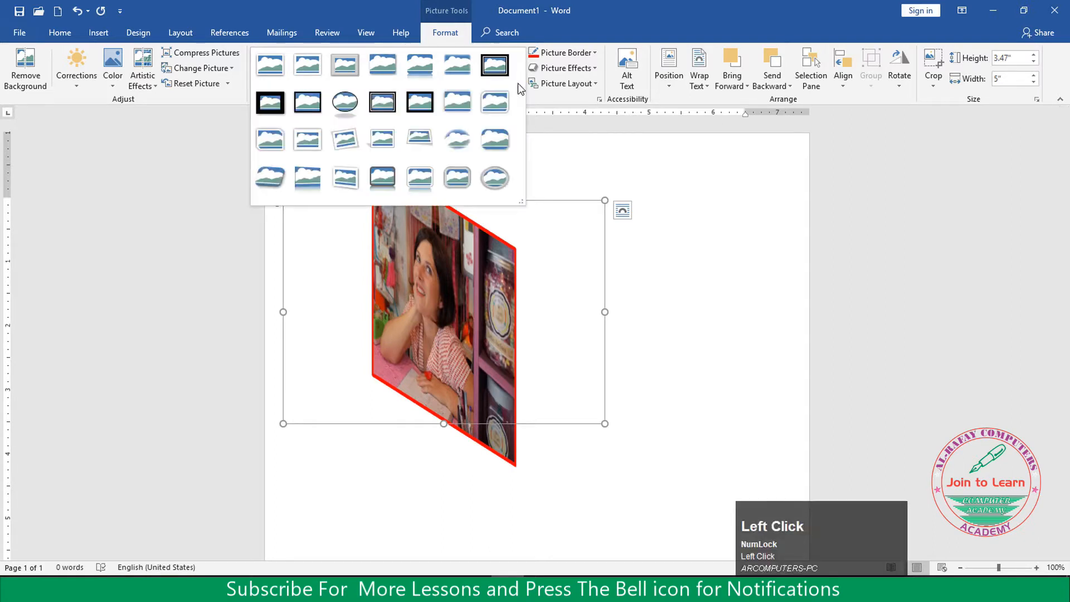